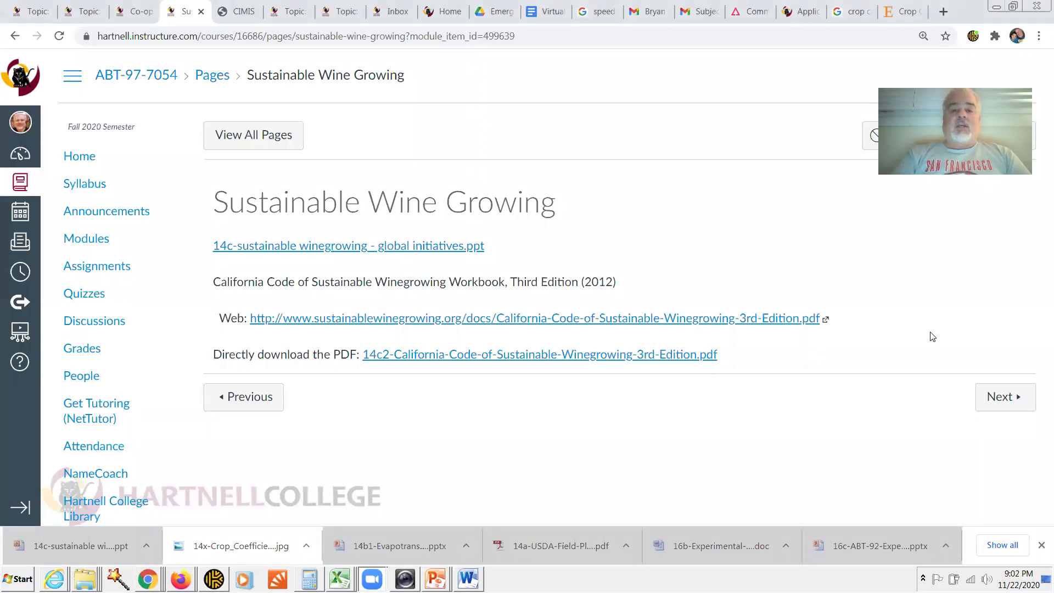
# - Return to the CIMIS Weather Stations page in Canvas and bring up the CIMIS homepage
pyautogui.click(932, 336)
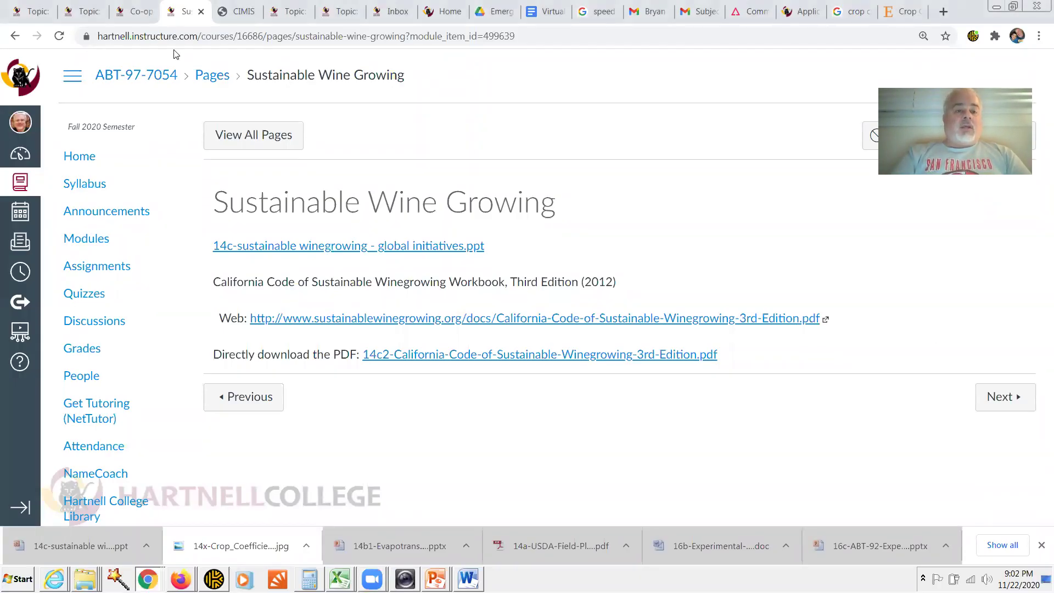
pyautogui.click(244, 396)
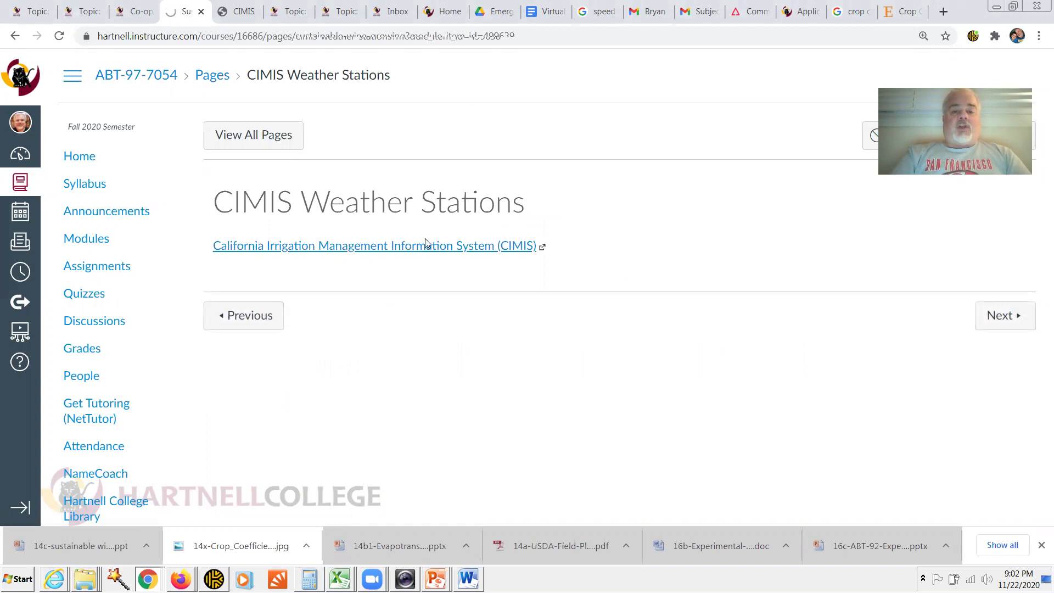
pyautogui.click(219, 13)
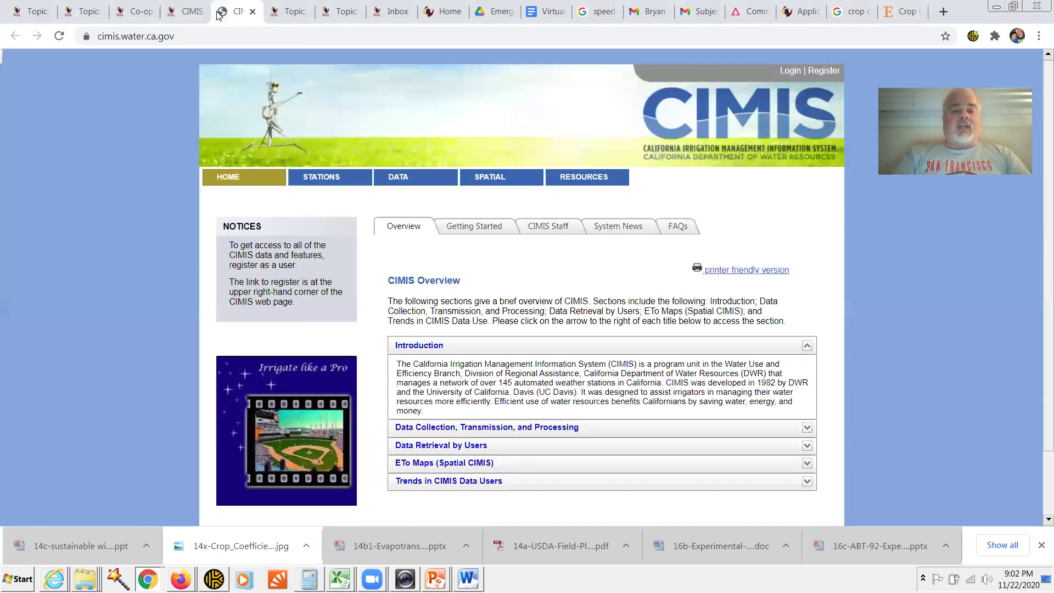
# - Go from the CIMIS sign-in page to the new-user Registration form
pyautogui.click(792, 70)
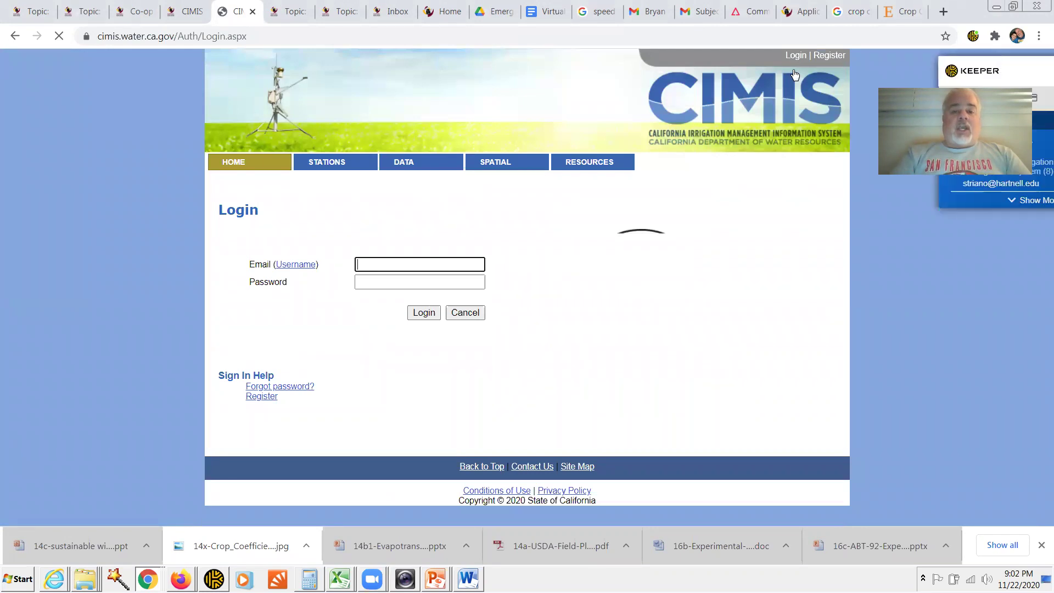
pyautogui.click(833, 57)
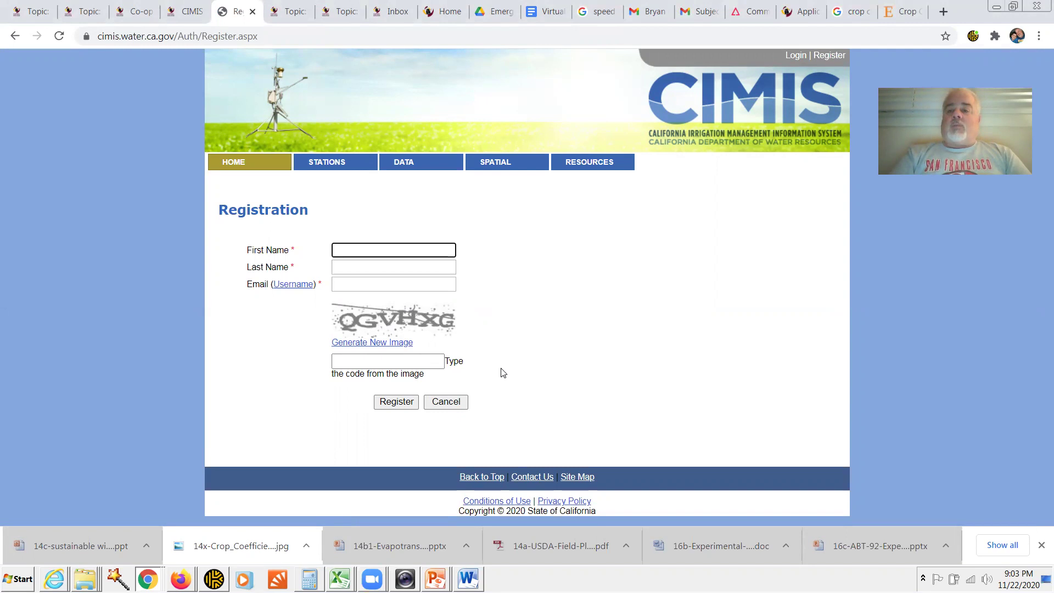
# - Sign in to CIMIS with the password manager's saved login, declining Chrome's password save
pyautogui.click(796, 56)
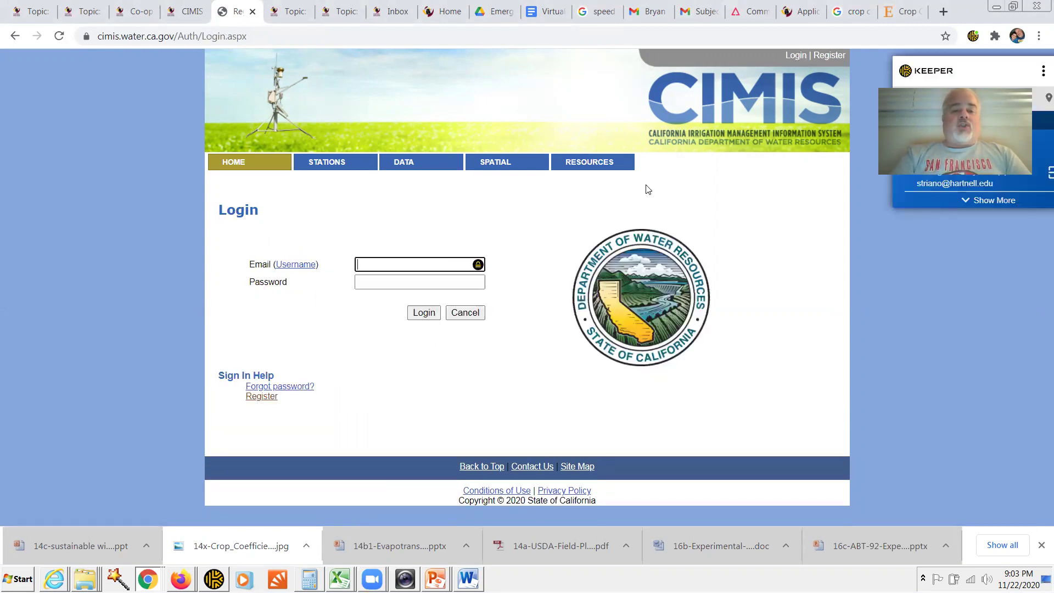
pyautogui.click(478, 265)
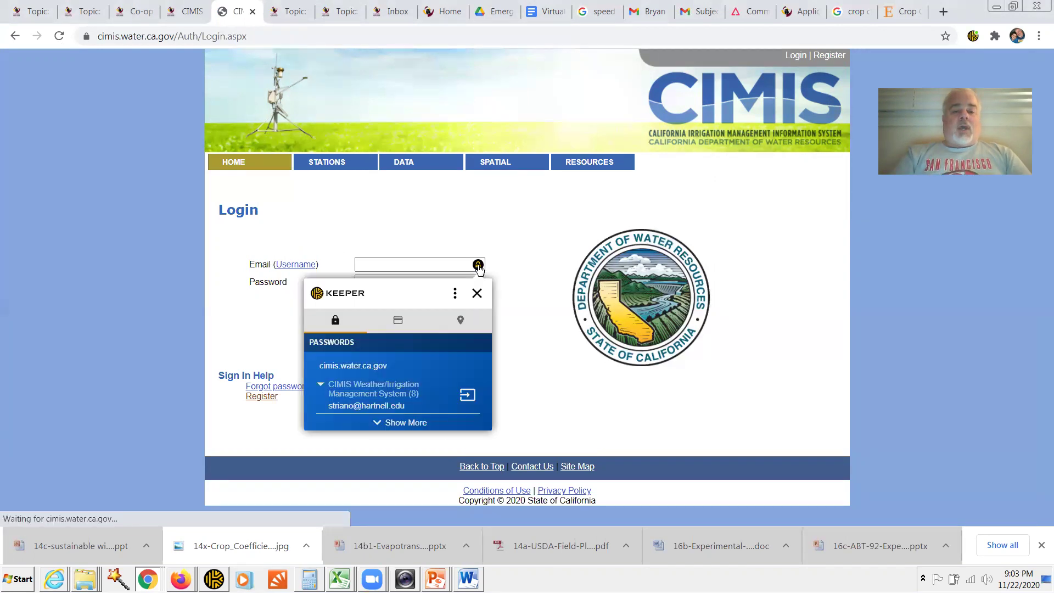
pyautogui.click(467, 396)
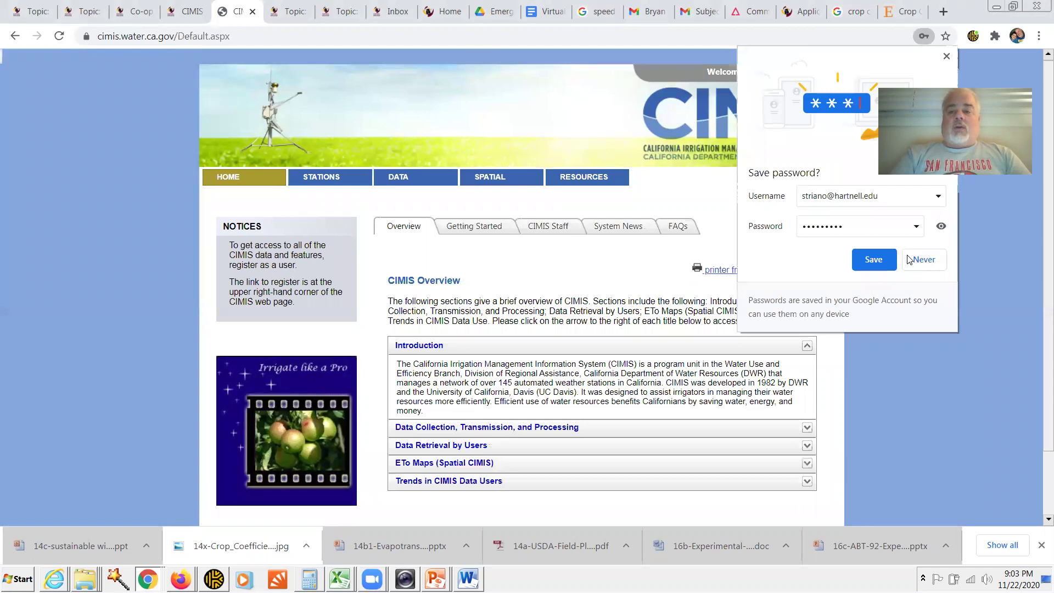
pyautogui.click(923, 259)
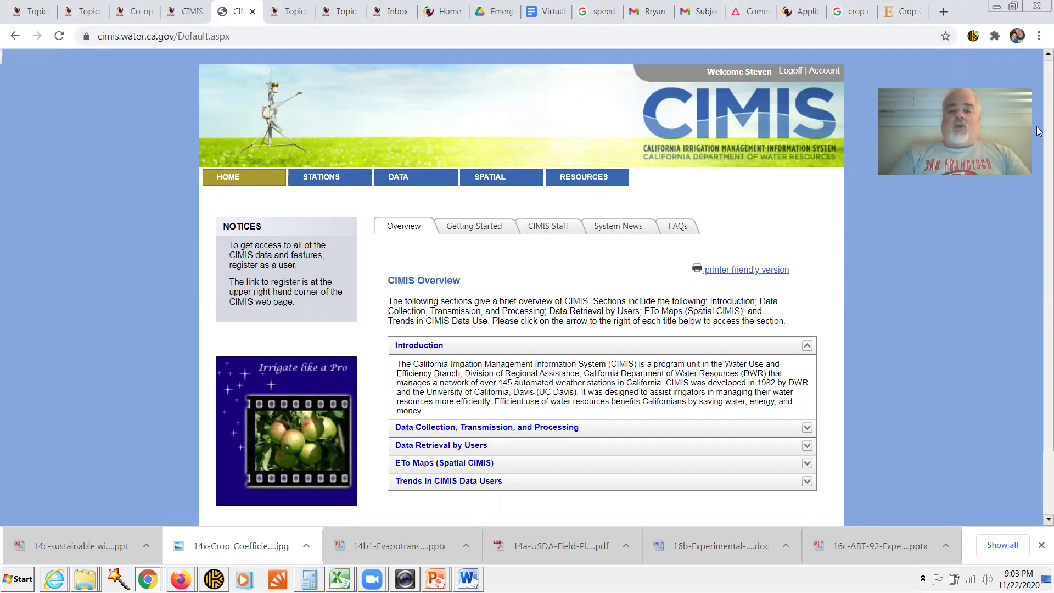
# - Browse the Getting Started, System News and FAQs tabs, then open the Station List
pyautogui.scroll(-1, 1037, 129)
pyautogui.scroll(-1, 1037, 123)
pyautogui.scroll(3, 1037, 112)
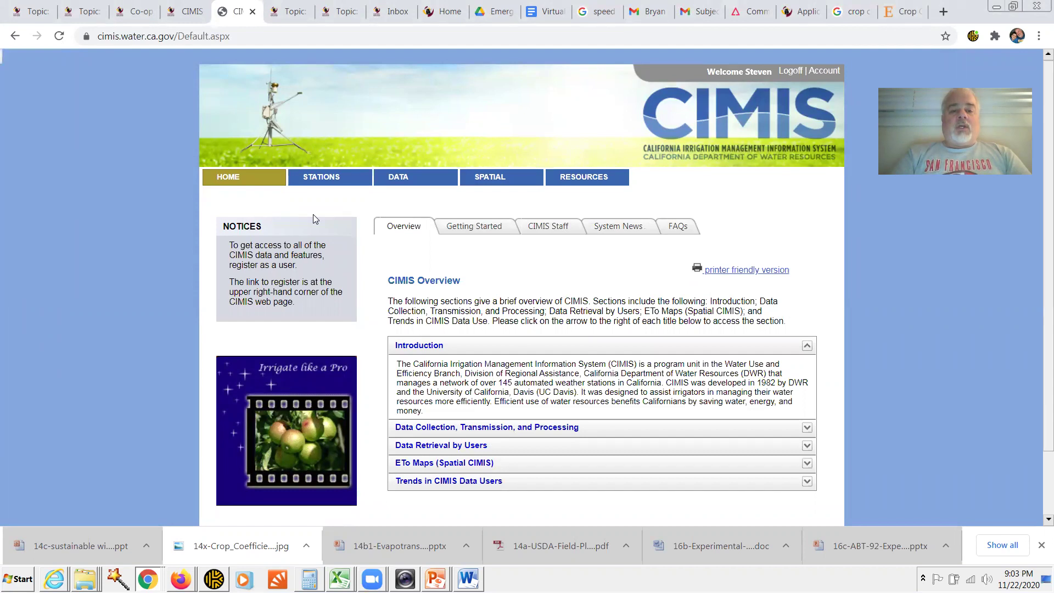
pyautogui.click(478, 227)
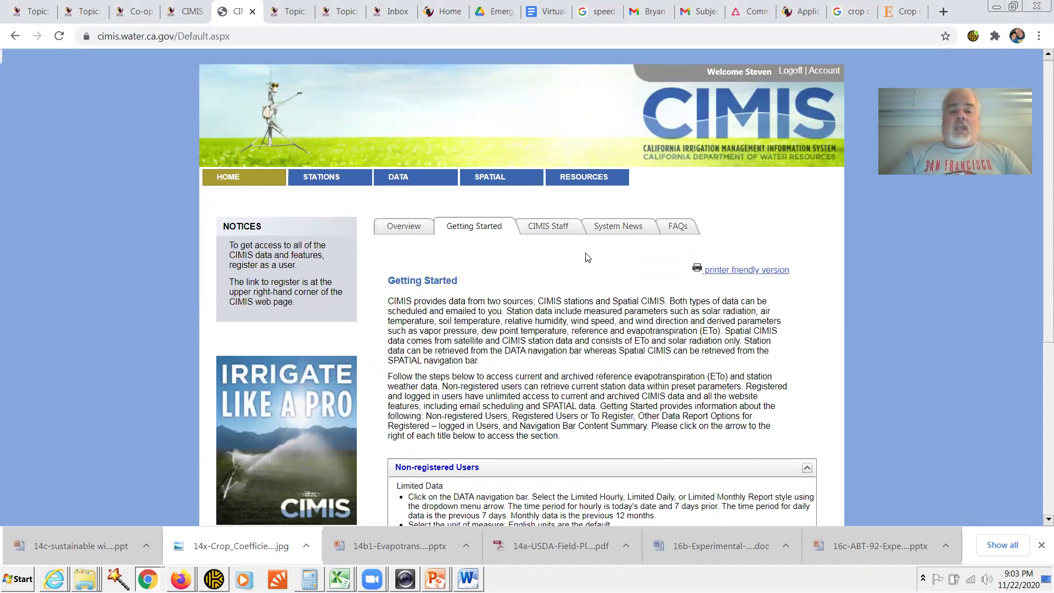
pyautogui.click(606, 233)
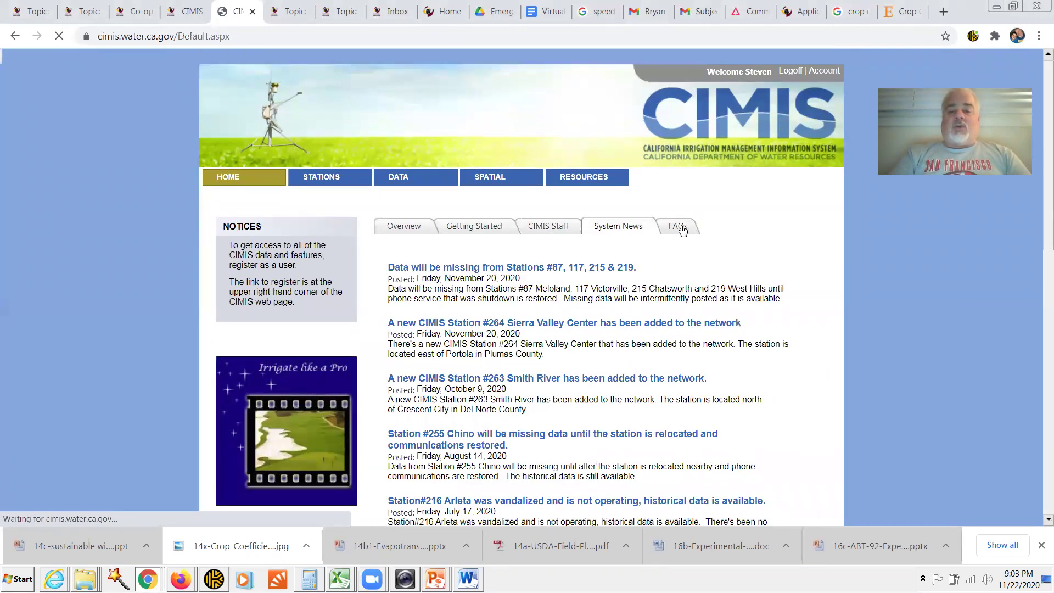
pyautogui.click(681, 231)
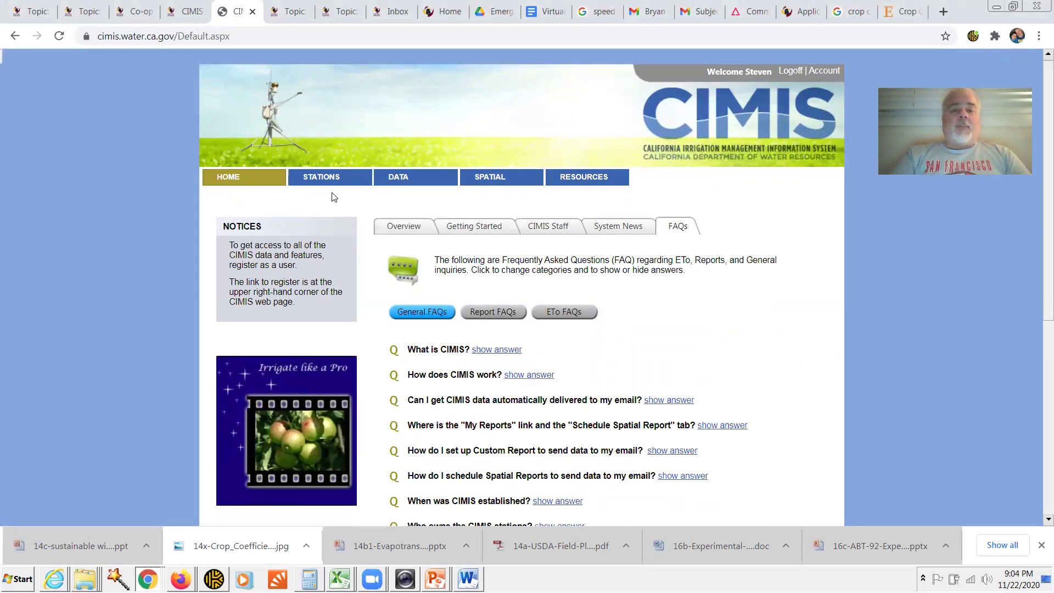
pyautogui.click(325, 178)
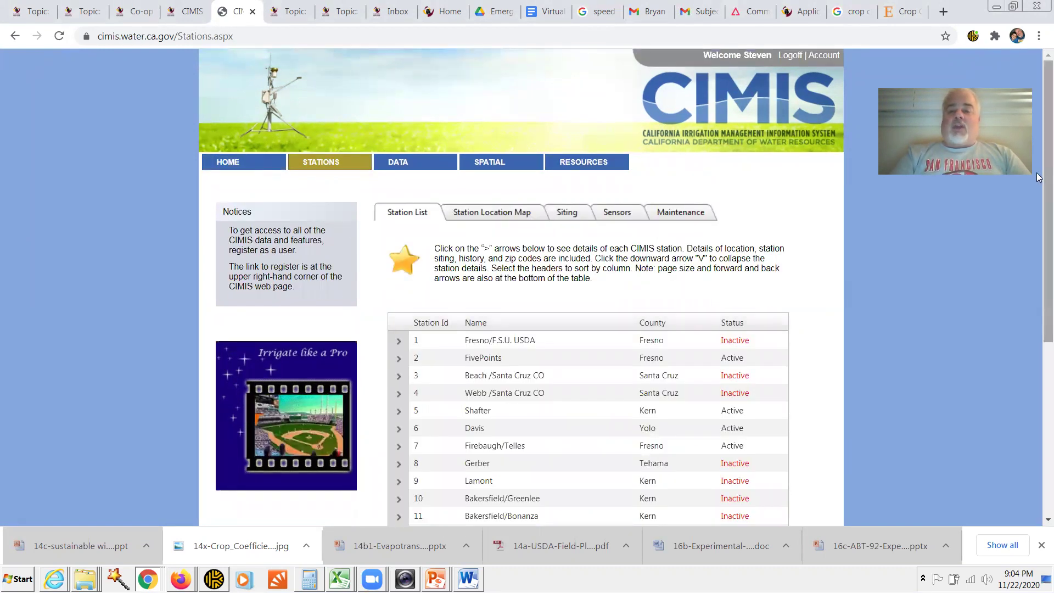
# - Page the Station List to page 5, showing stations from 81 such as Shenandoah Valley
pyautogui.moveTo(1039, 176); pyautogui.dragTo(1039, 326)
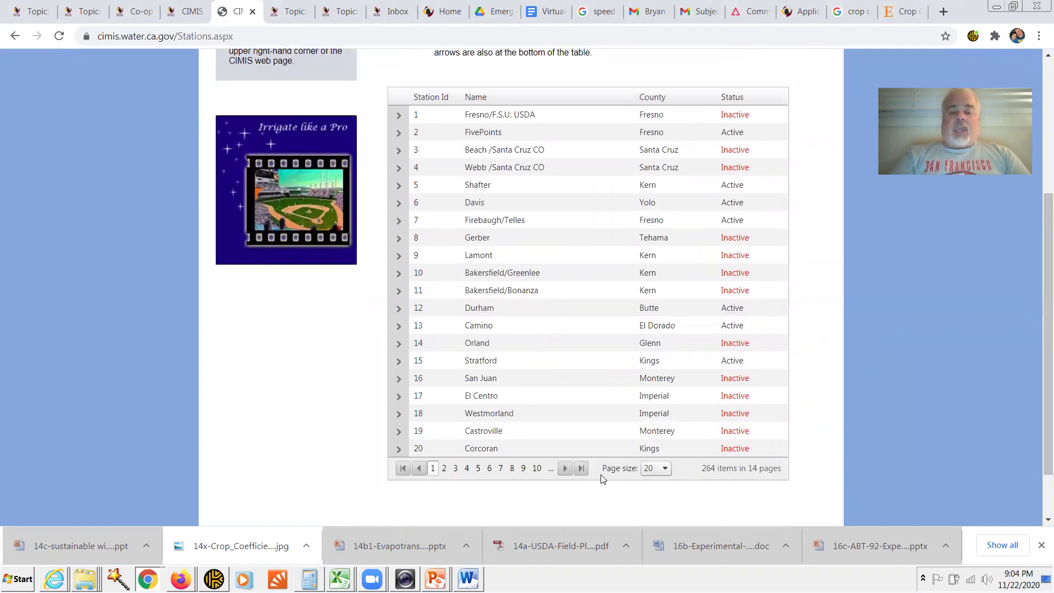
pyautogui.click(581, 468)
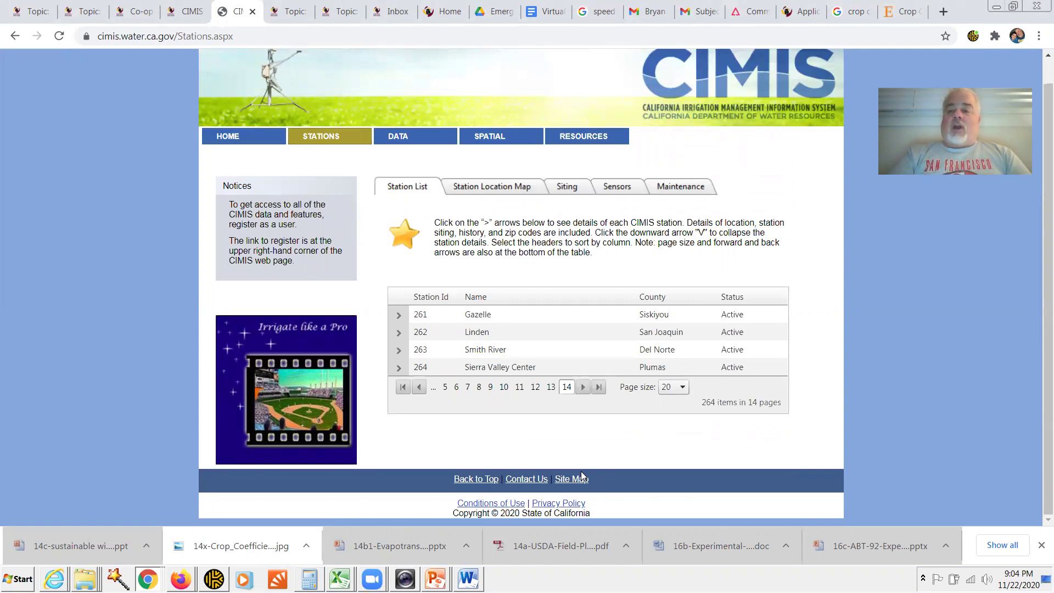
pyautogui.click(444, 387)
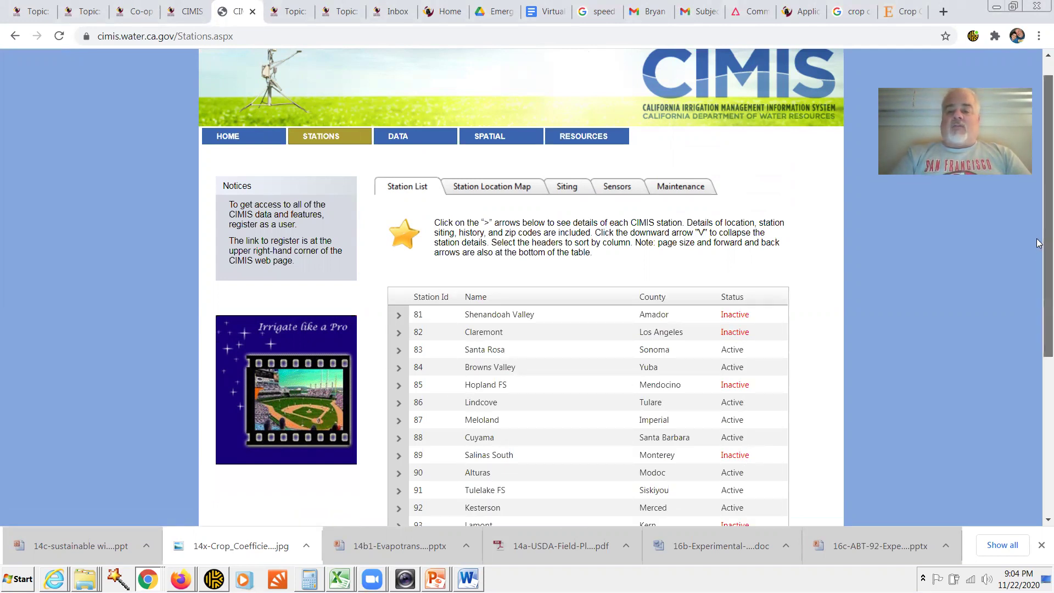
pyautogui.scroll(-3, 1038, 243)
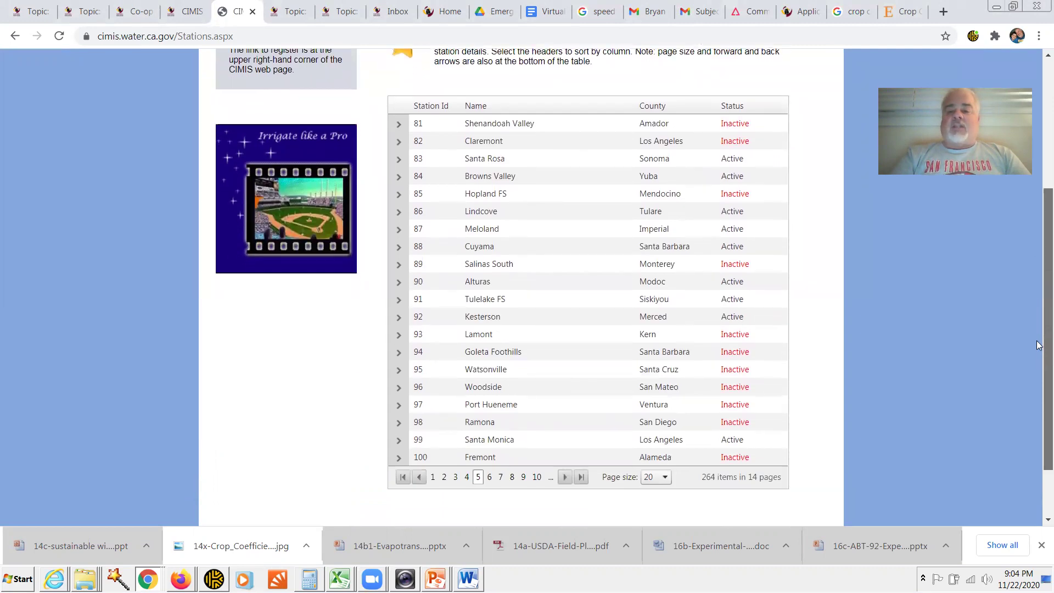
pyautogui.scroll(4, 1038, 285)
pyautogui.scroll(-1, 1038, 236)
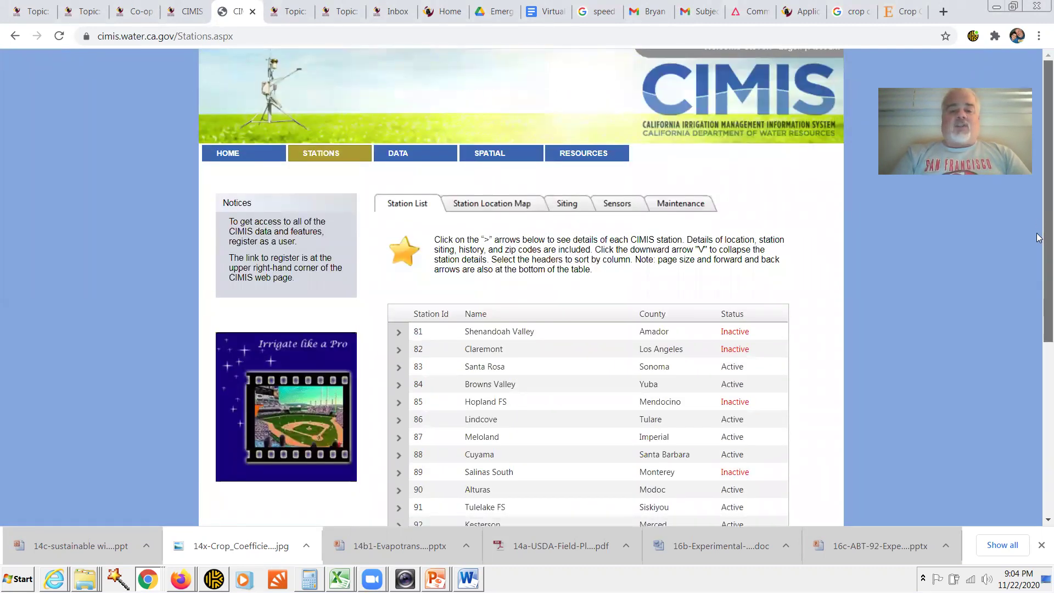
pyautogui.scroll(-2, 1038, 263)
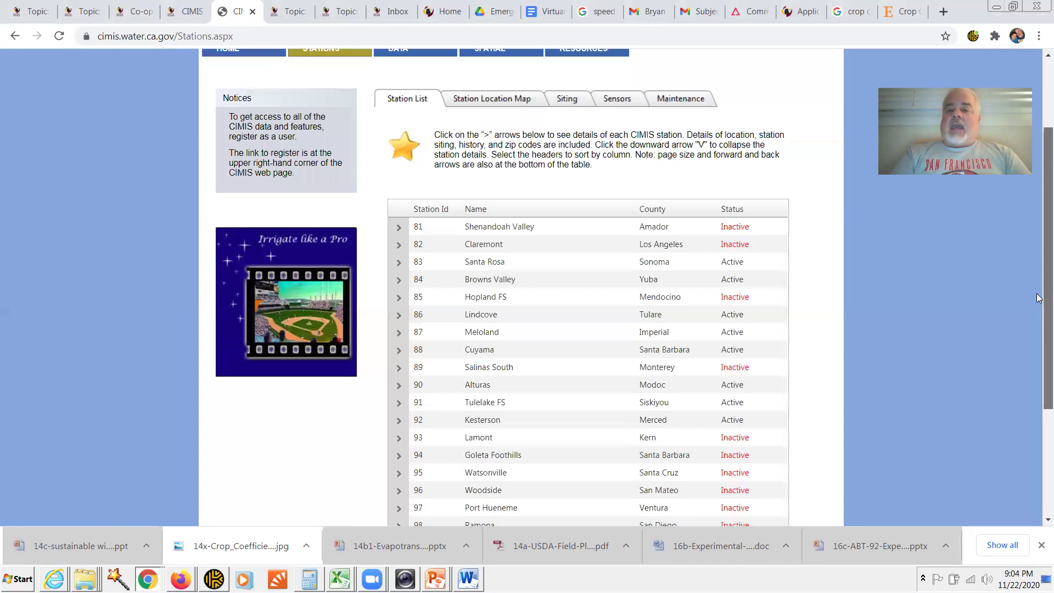
pyautogui.scroll(-1, 1038, 307)
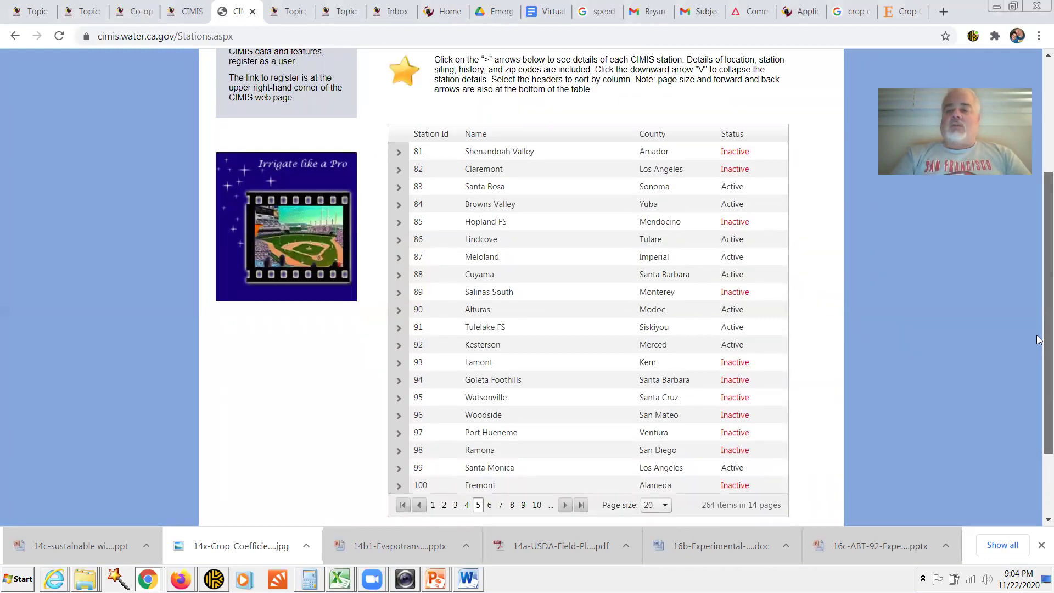
pyautogui.scroll(-1, 1039, 339)
pyautogui.scroll(1, 1039, 334)
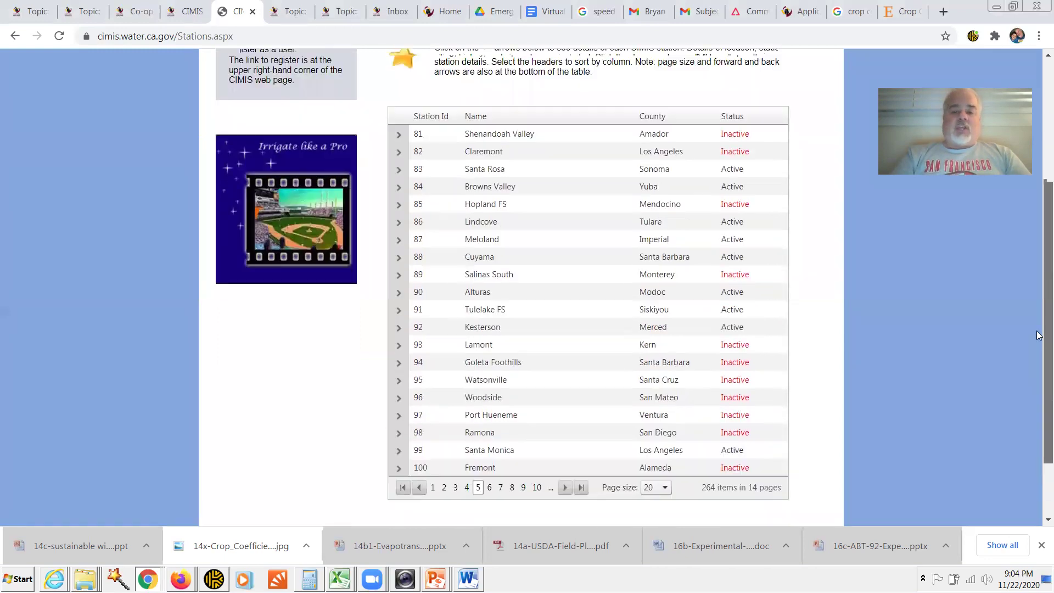
pyautogui.scroll(3, 1037, 334)
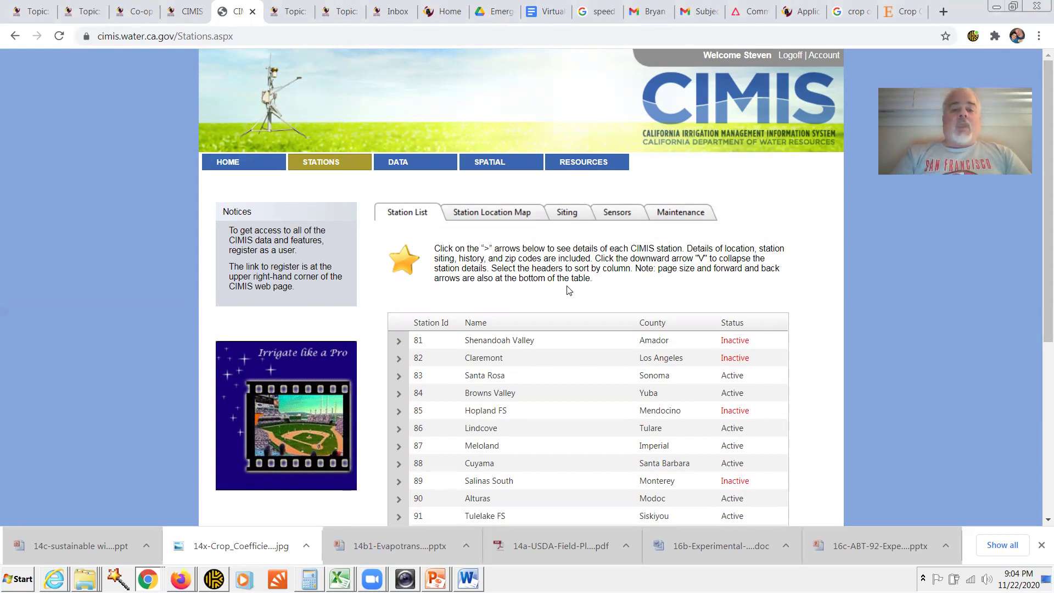
# - Zoom the station map into the Salinas Valley and show Soledad II (#252) details
pyautogui.click(499, 213)
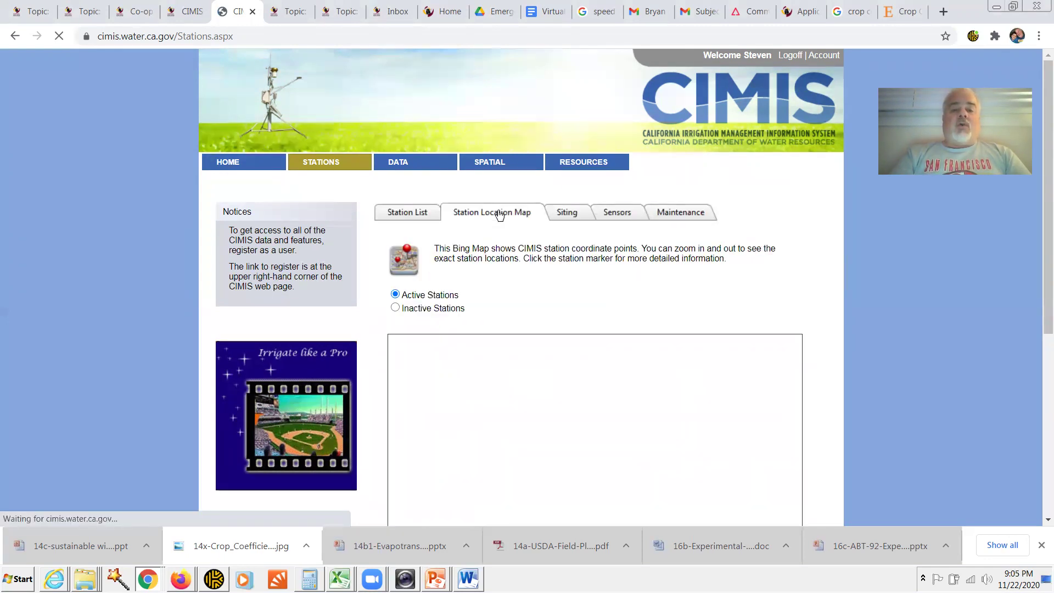
pyautogui.moveTo(1039, 207); pyautogui.dragTo(1037, 340)
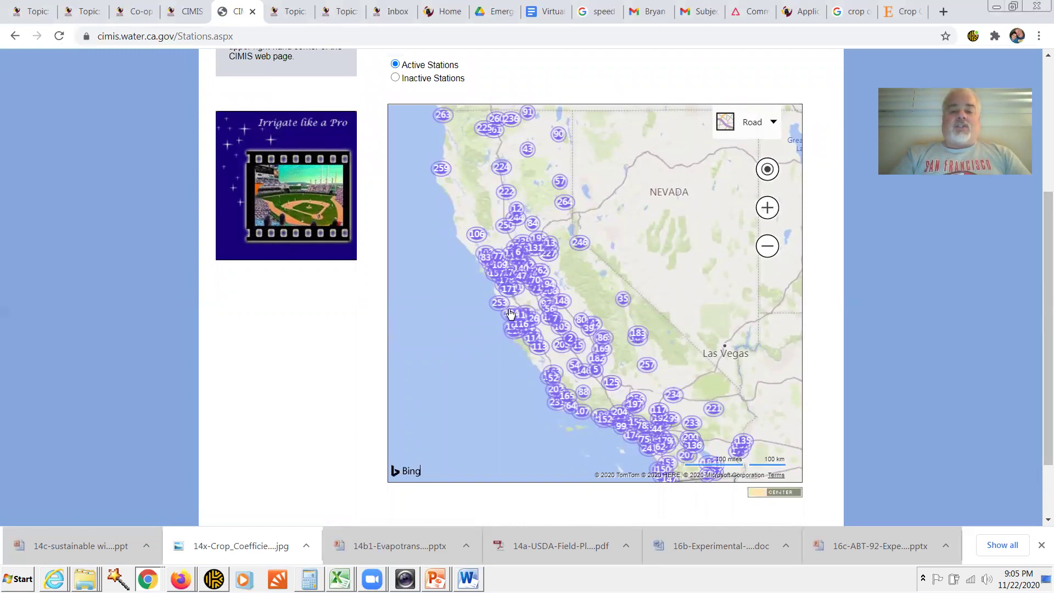
pyautogui.click(767, 209)
pyautogui.click(766, 209)
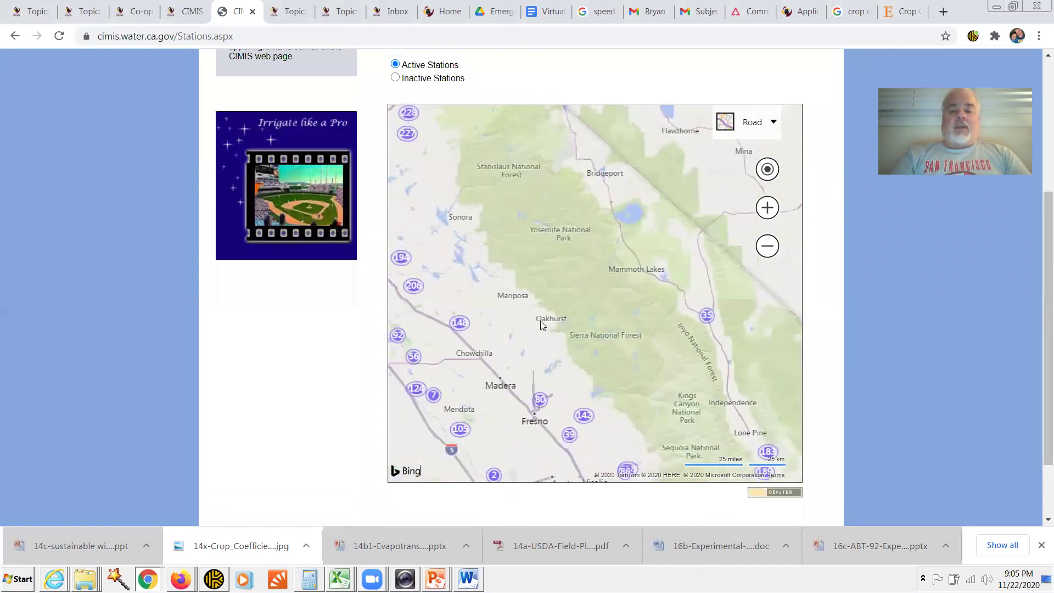
pyautogui.moveTo(540, 320); pyautogui.dragTo(798, 271)
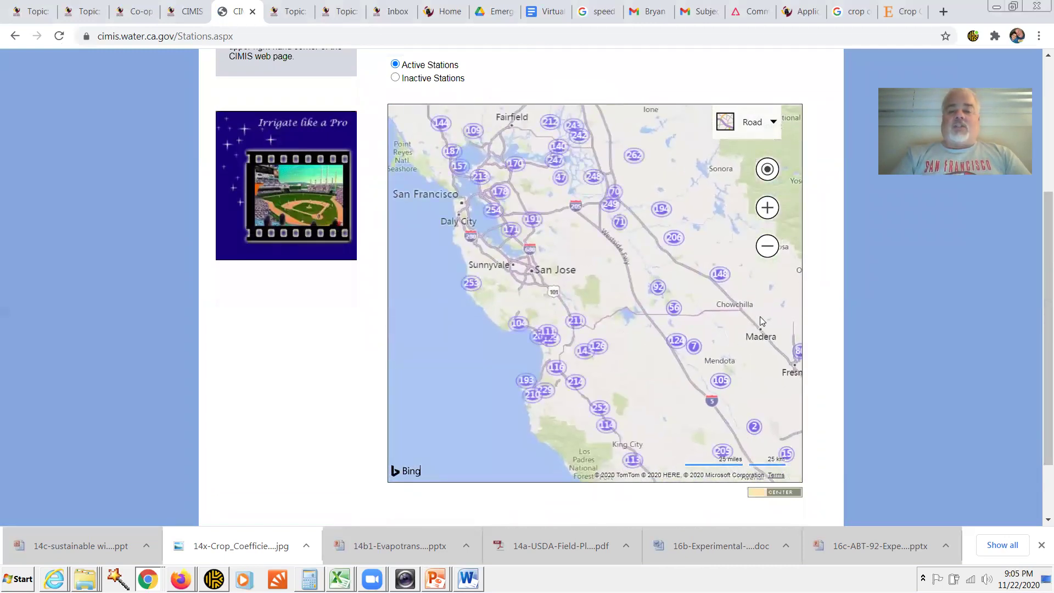
pyautogui.click(771, 208)
pyautogui.click(771, 207)
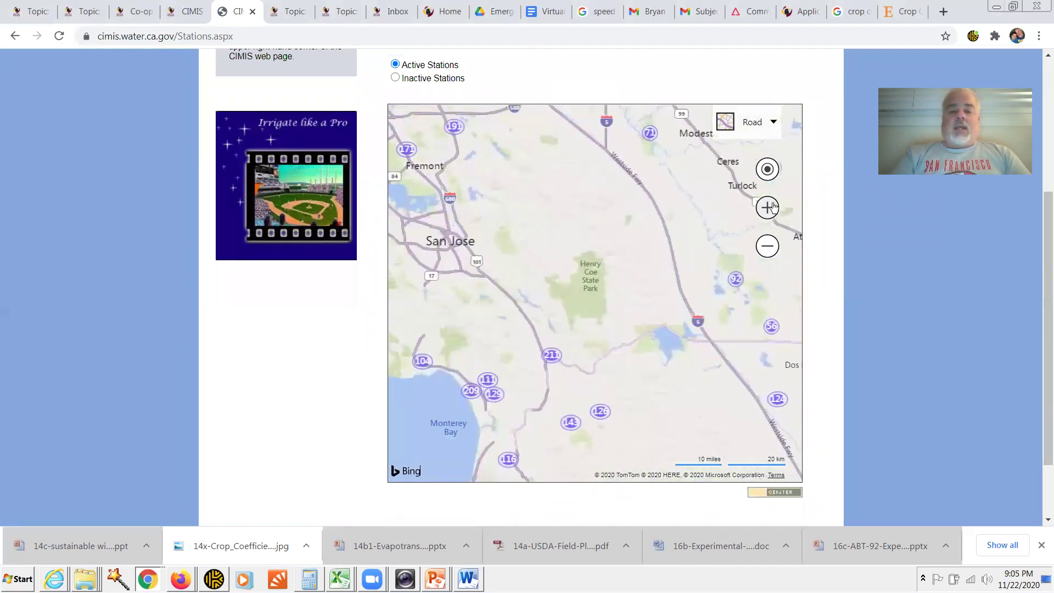
pyautogui.moveTo(610, 359); pyautogui.dragTo(719, 163)
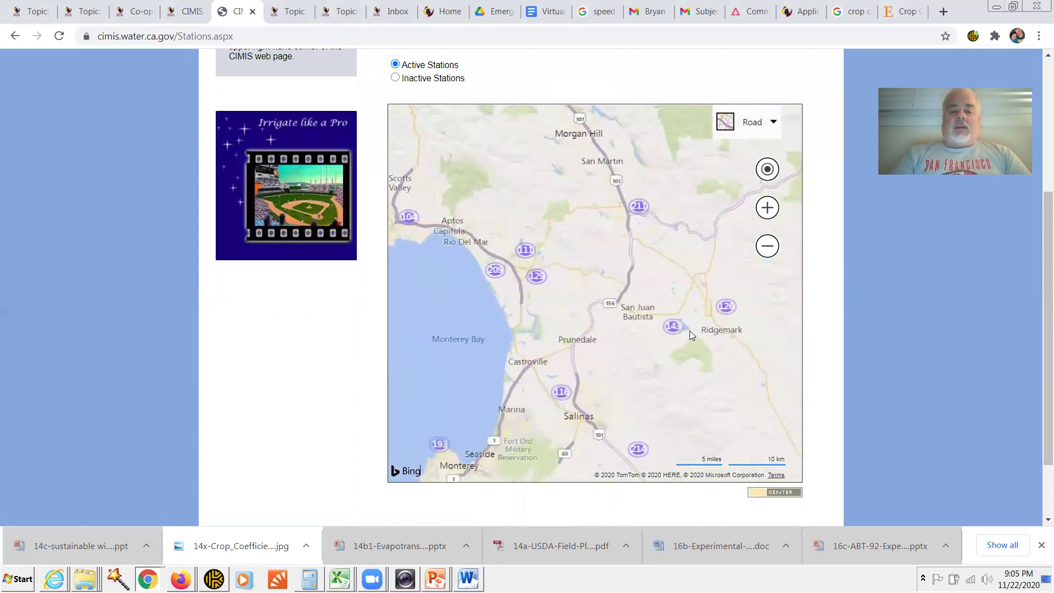
pyautogui.moveTo(689, 331); pyautogui.dragTo(694, 260)
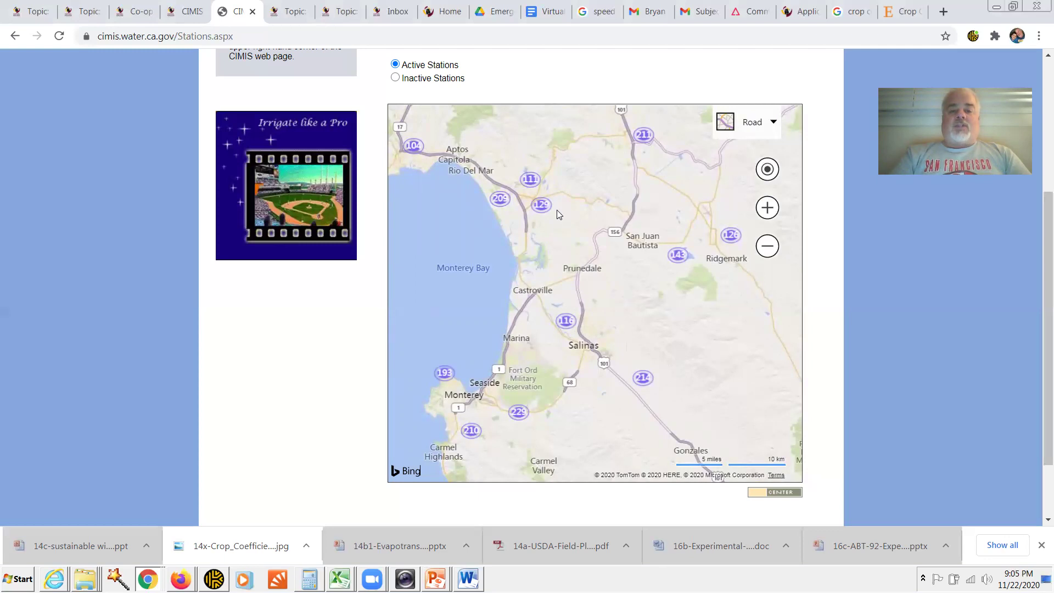
pyautogui.moveTo(544, 157); pyautogui.dragTo(533, 176)
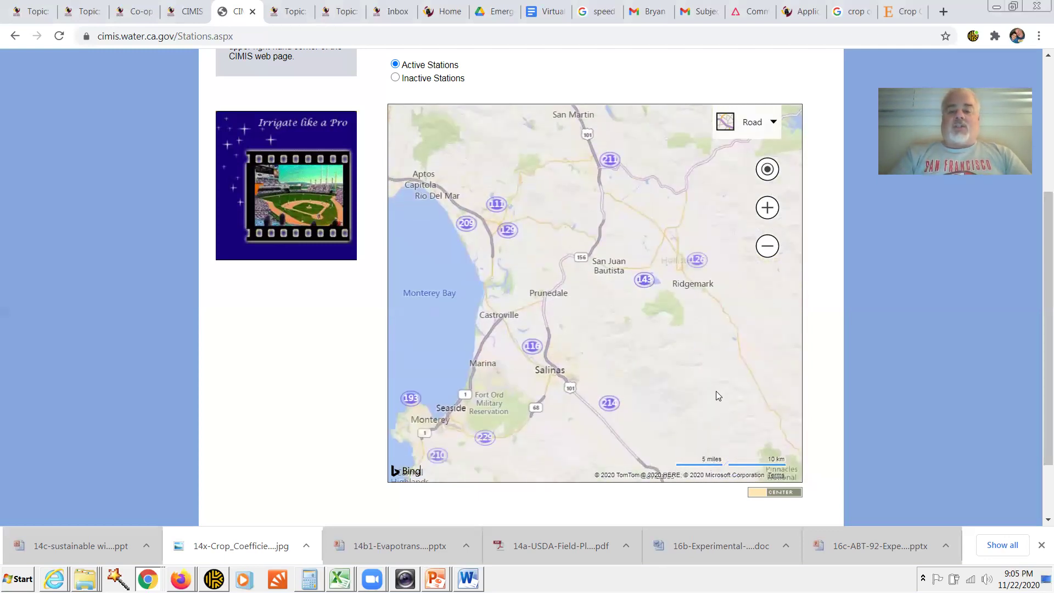
pyautogui.moveTo(715, 391)
pyautogui.mouseDown()
pyautogui.moveTo(675, 334)
pyautogui.moveTo(635, 213)
pyautogui.mouseUp()
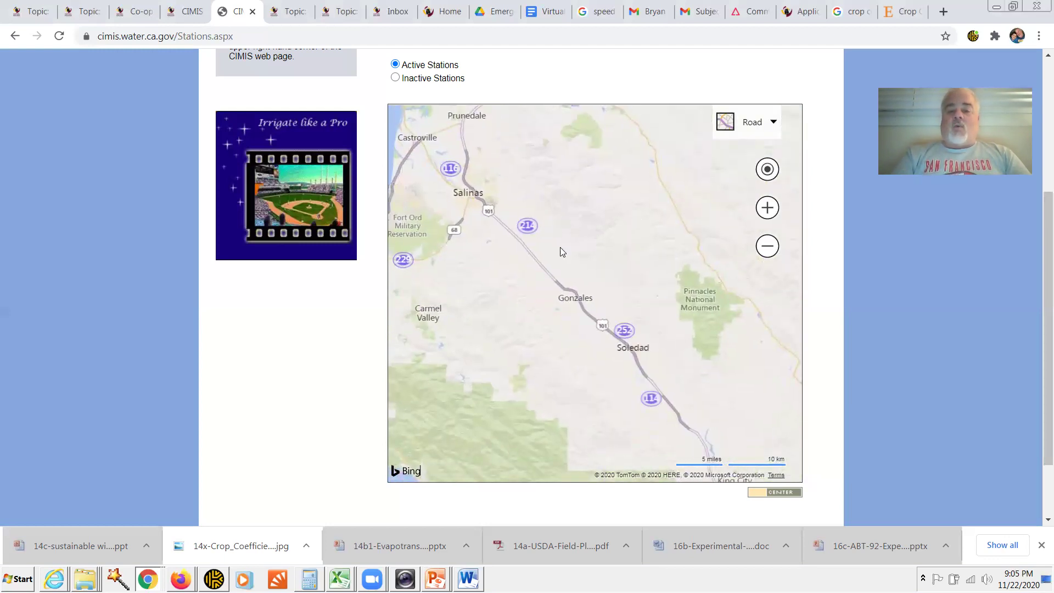
pyautogui.click(626, 332)
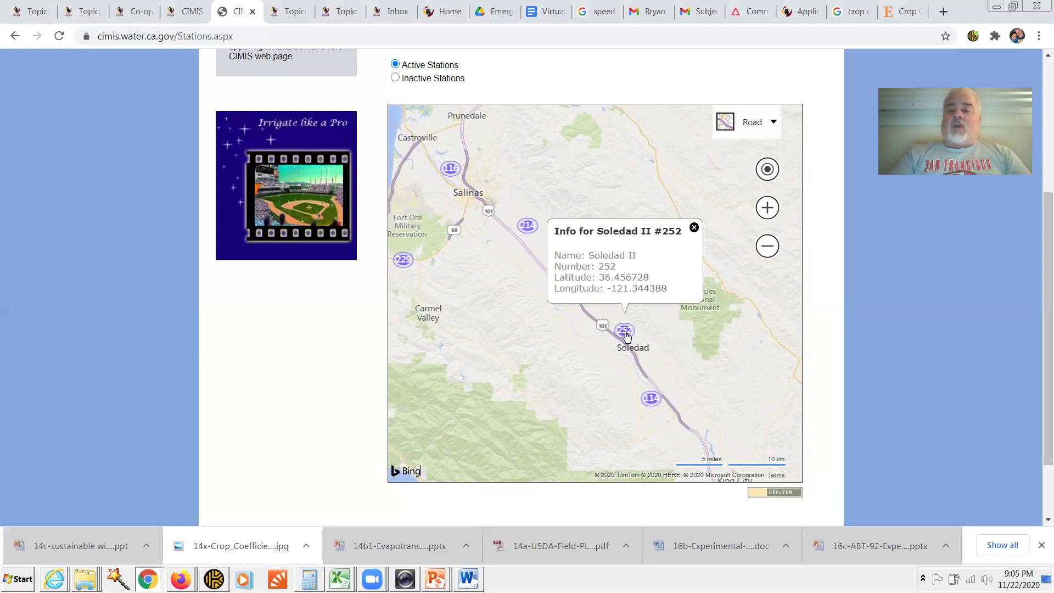
# - Zoom the station map back out to show all California stations
pyautogui.moveTo(662, 342); pyautogui.dragTo(710, 360)
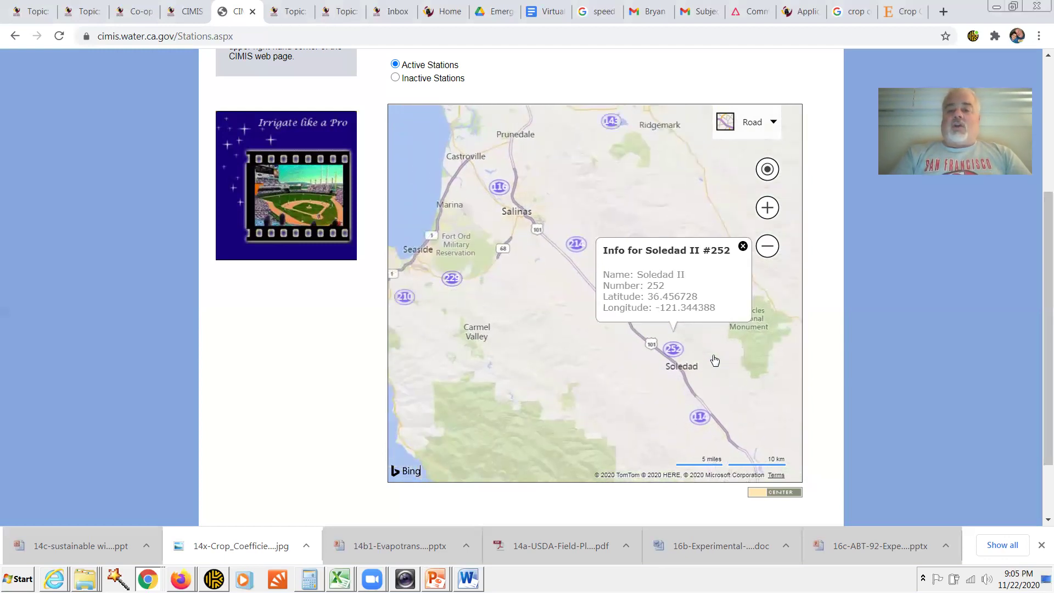
pyautogui.click(766, 248)
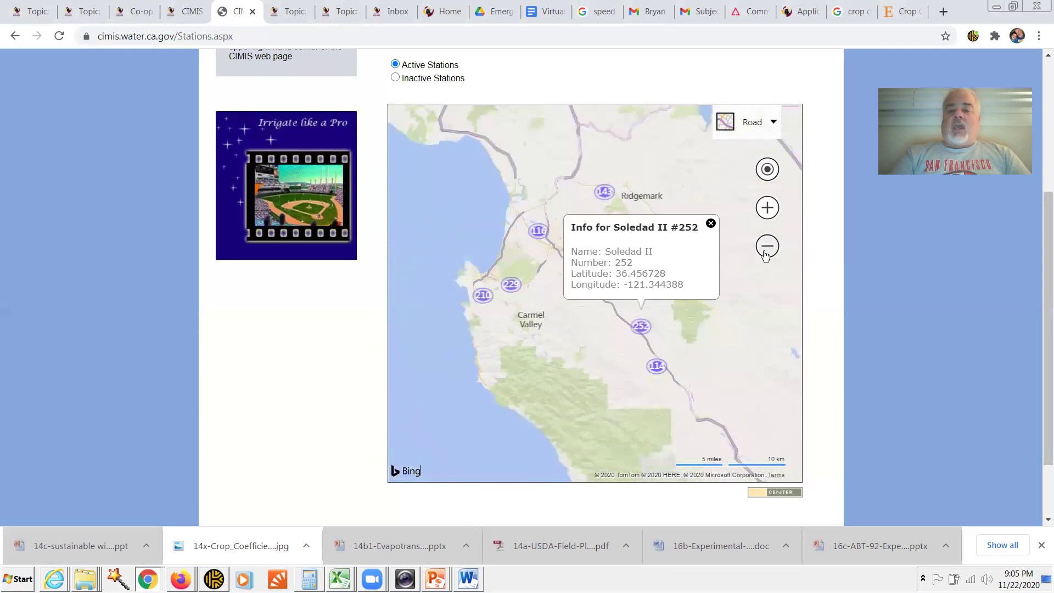
pyautogui.click(767, 246)
pyautogui.click(767, 245)
pyautogui.click(766, 246)
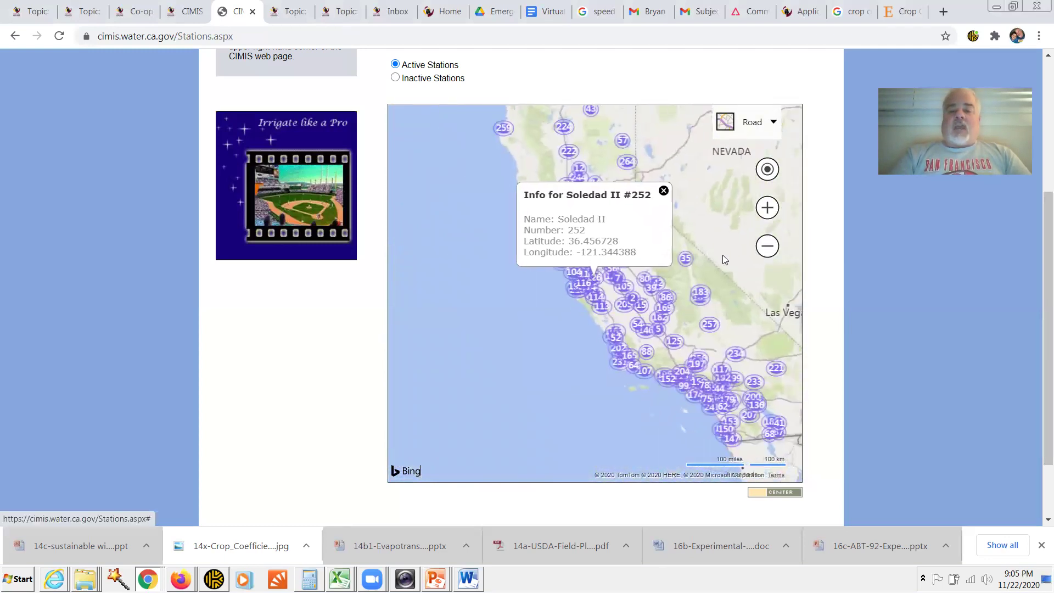
pyautogui.moveTo(722, 255); pyautogui.dragTo(732, 302)
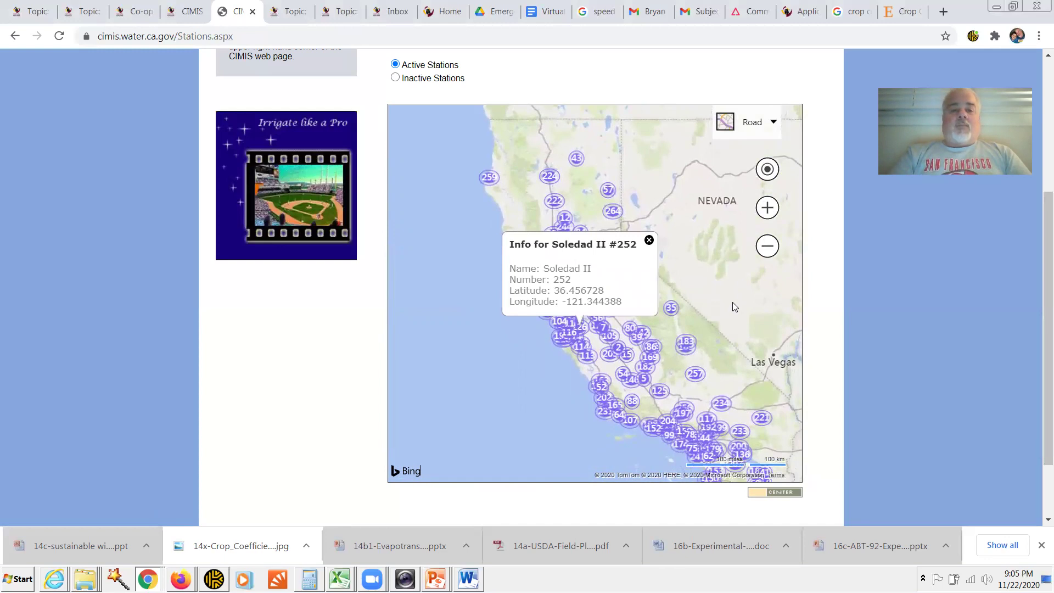
pyautogui.moveTo(1039, 343); pyautogui.dragTo(1038, 183)
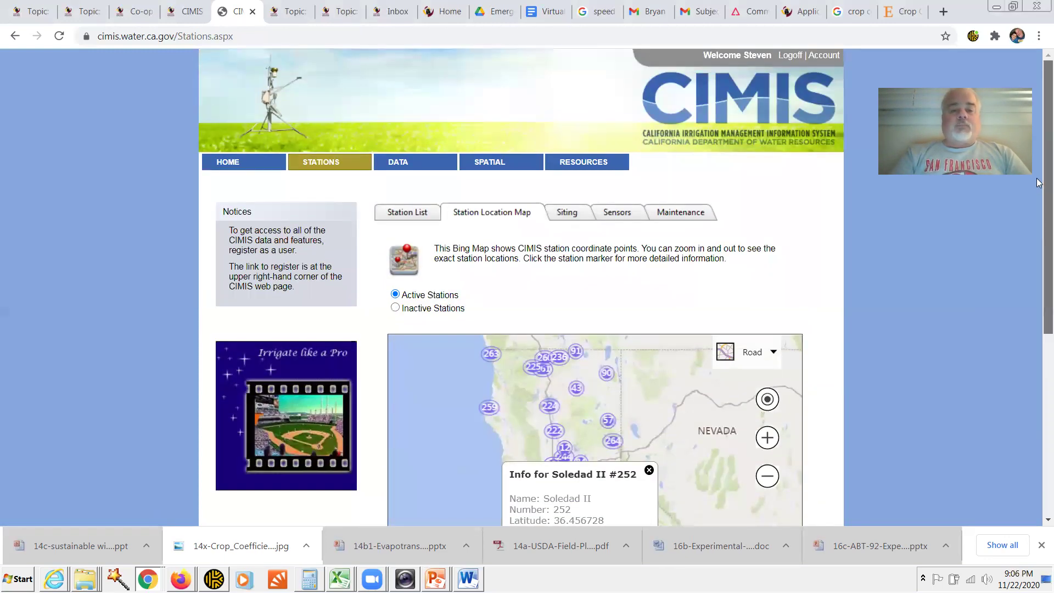
# - Read through the station Siting information
pyautogui.click(571, 214)
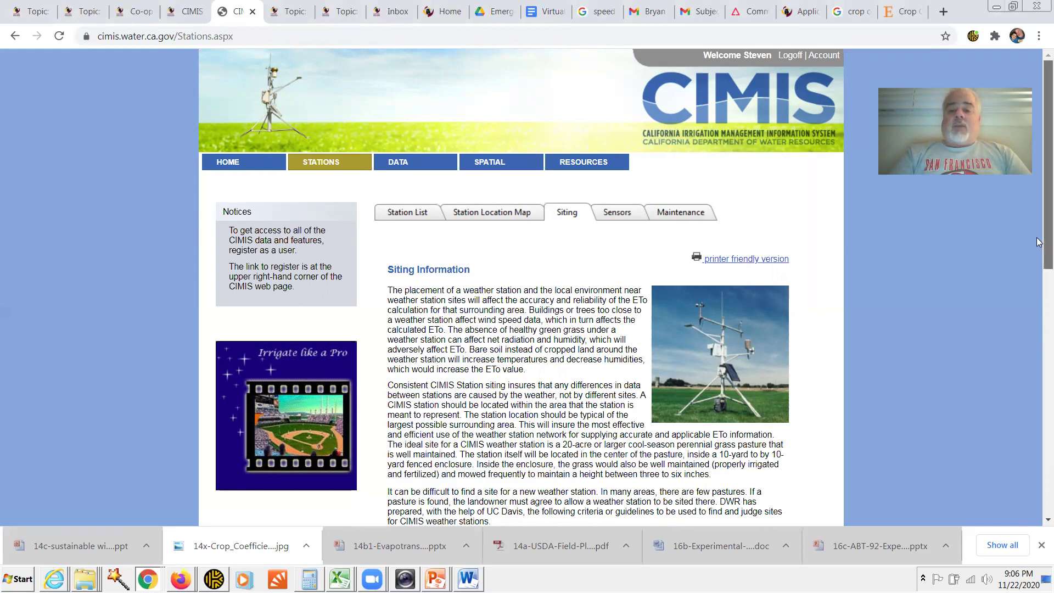
pyautogui.scroll(-2, 1038, 241)
pyautogui.scroll(-1, 1038, 325)
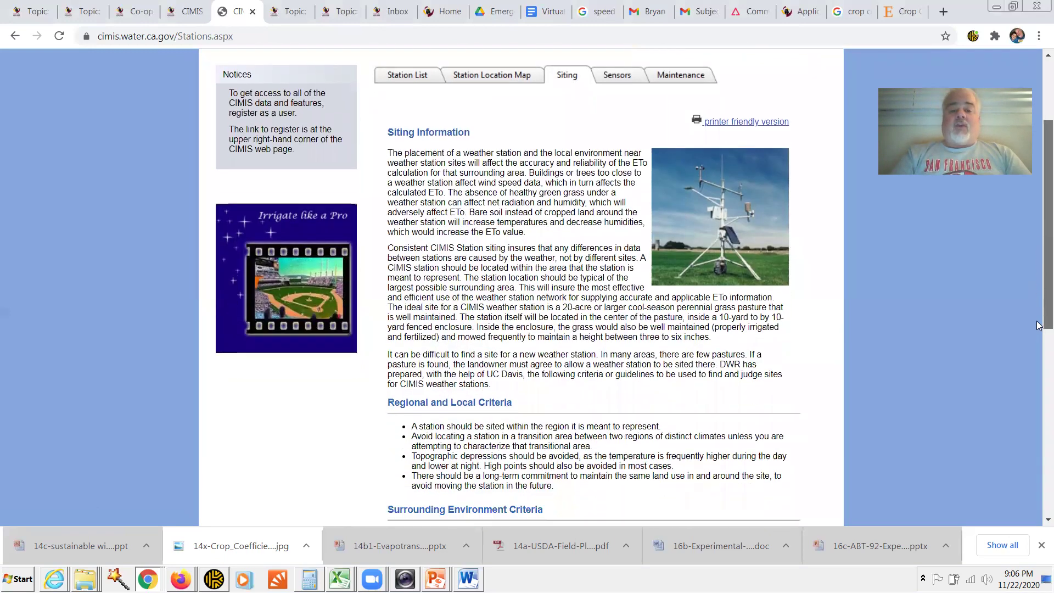
pyautogui.scroll(-3, 1039, 325)
pyautogui.scroll(5, 1039, 377)
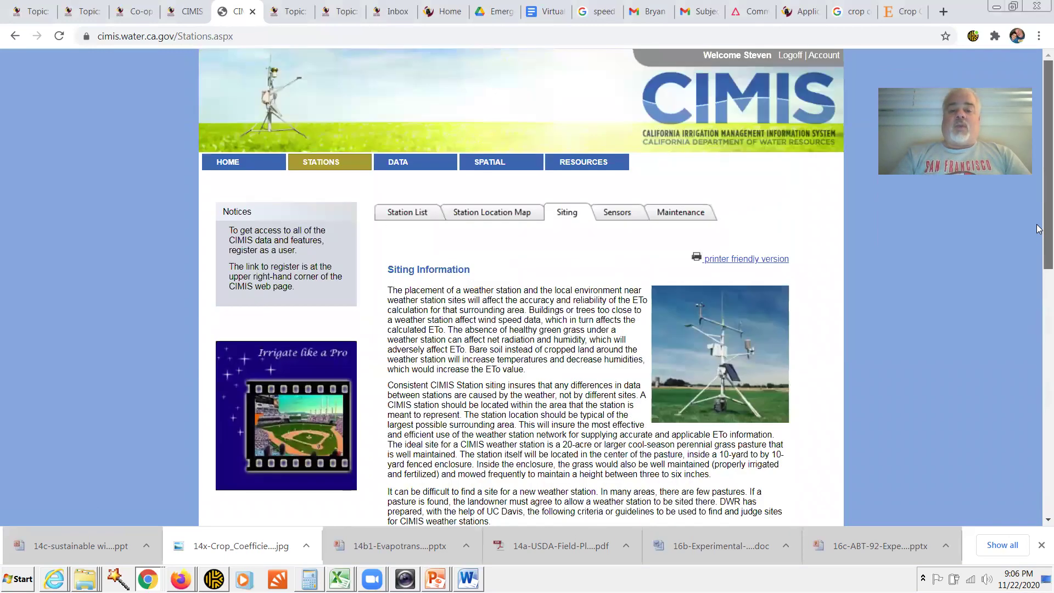
# - Open the Sensor Specs and highlight the pyranometer (total solar radiation) details
pyautogui.click(619, 216)
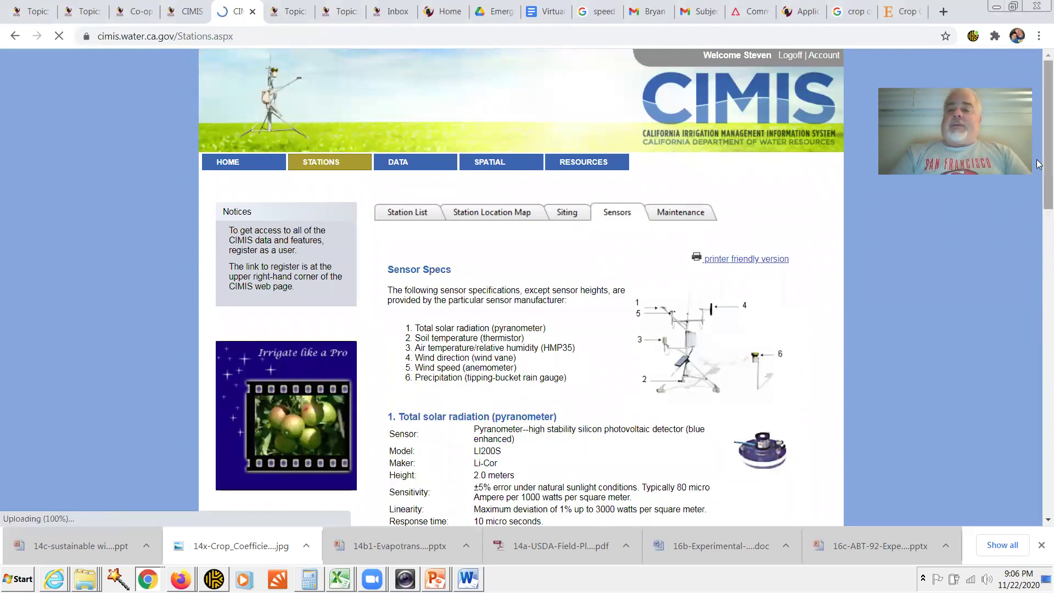
pyautogui.moveTo(1038, 163); pyautogui.dragTo(1038, 249)
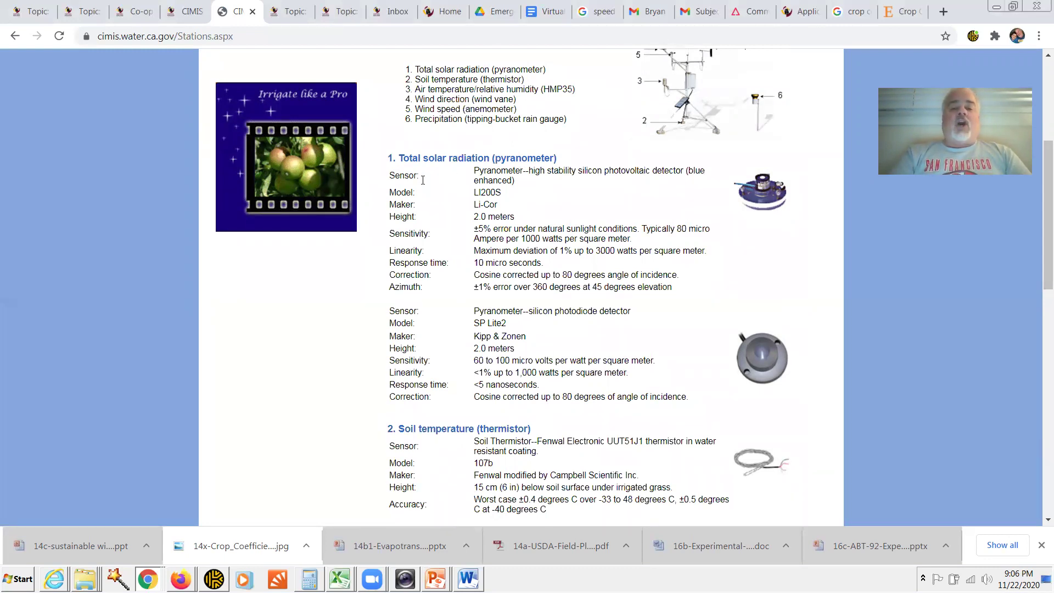
pyautogui.moveTo(396, 176); pyautogui.dragTo(675, 353)
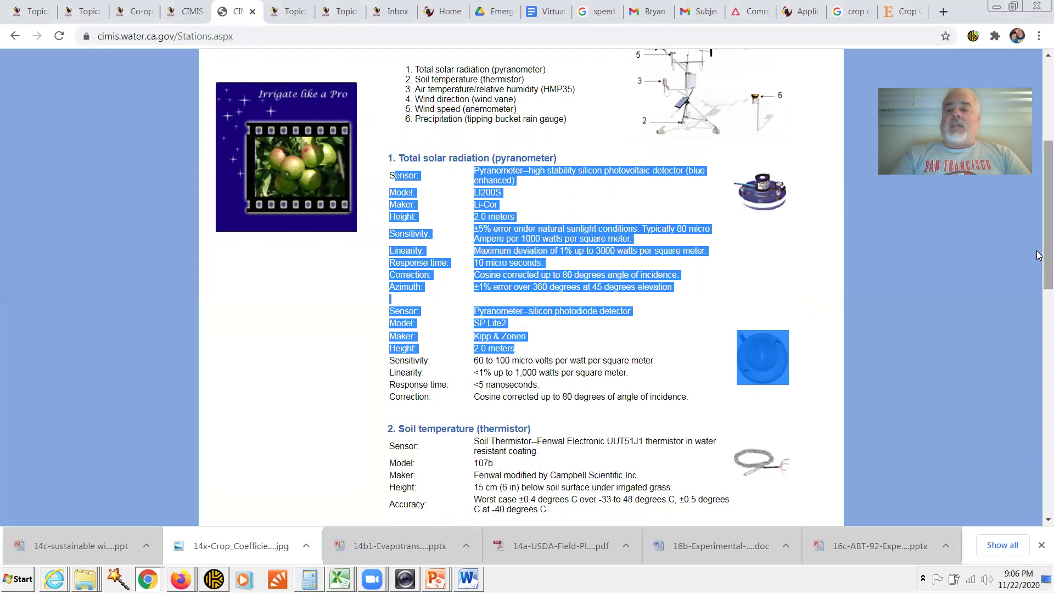
pyautogui.moveTo(1037, 256); pyautogui.dragTo(1027, 183)
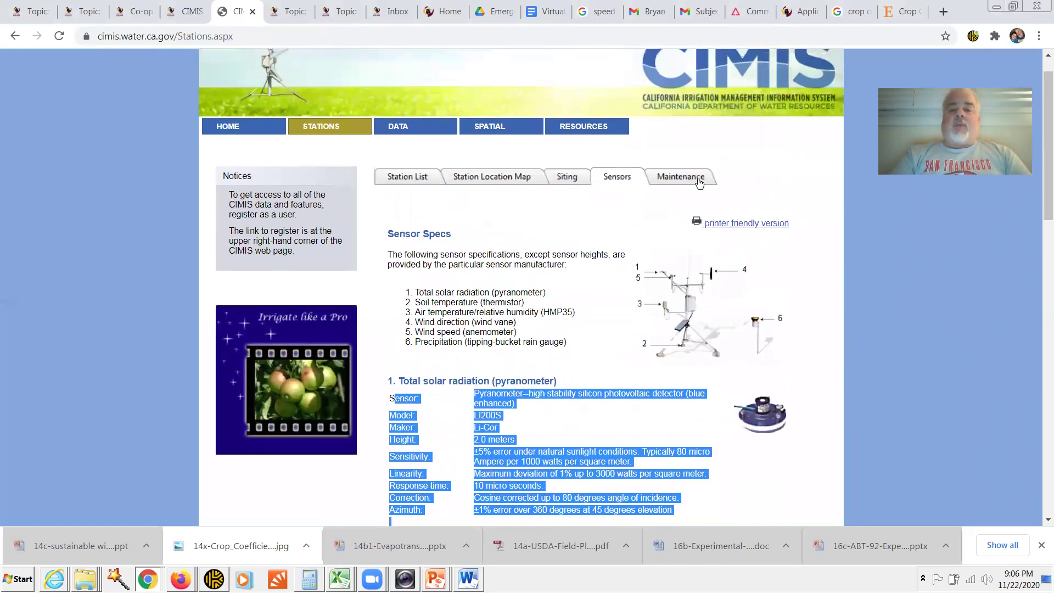
# - View Maintenance info, then read the Spatial Overview on satellite-based 2 km ETo maps
pyautogui.click(677, 177)
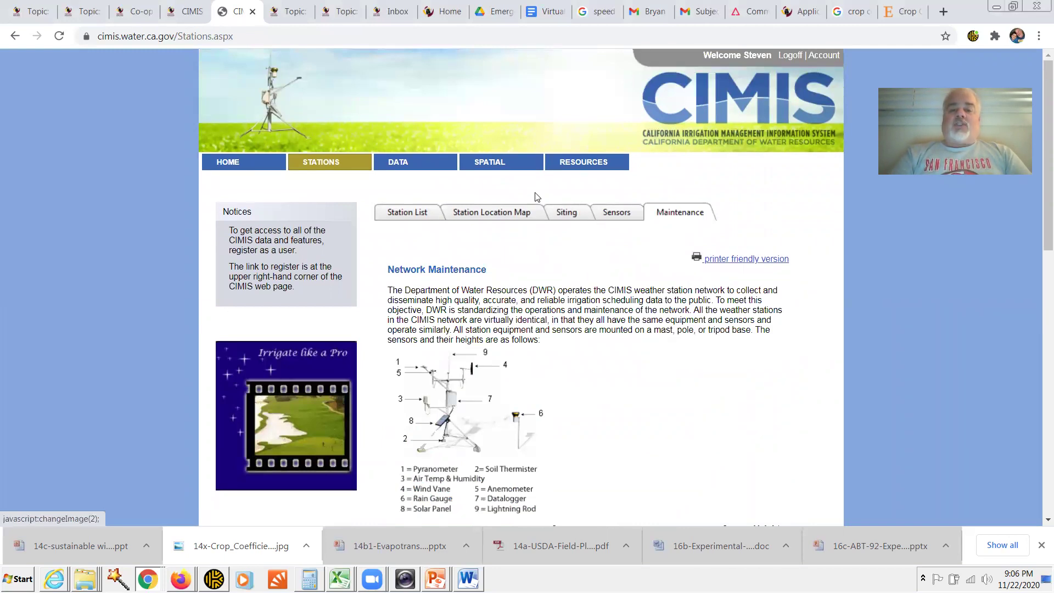
pyautogui.click(495, 168)
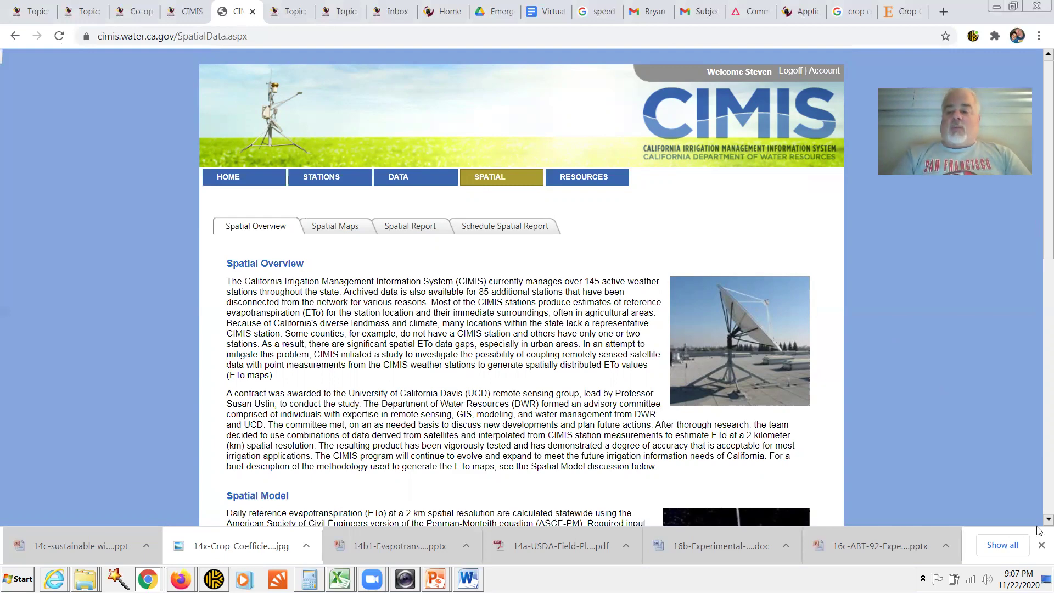
pyautogui.scroll(-8, 1038, 522)
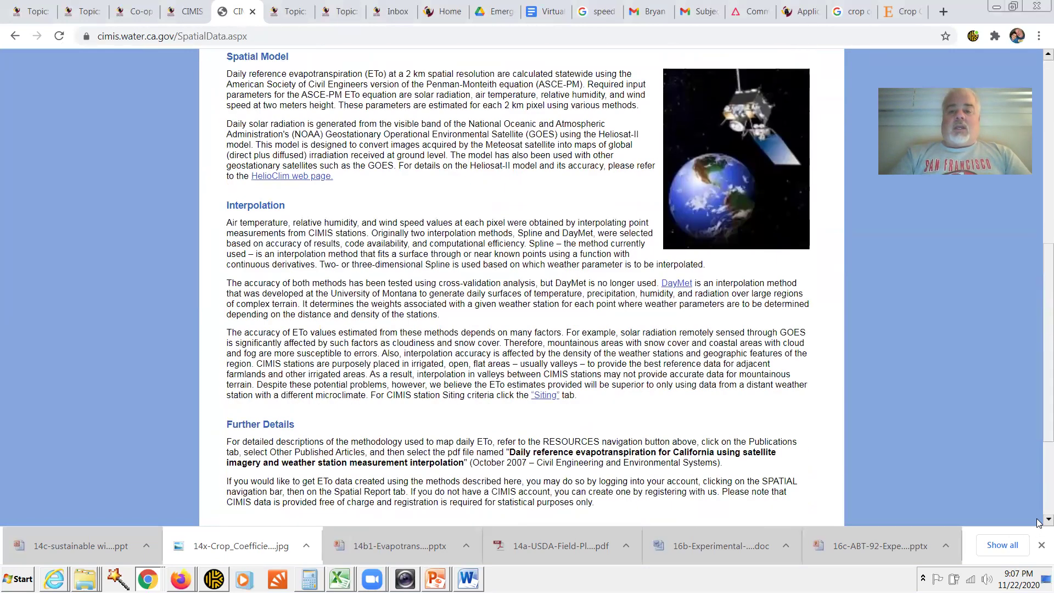
pyautogui.scroll(-3, 1037, 521)
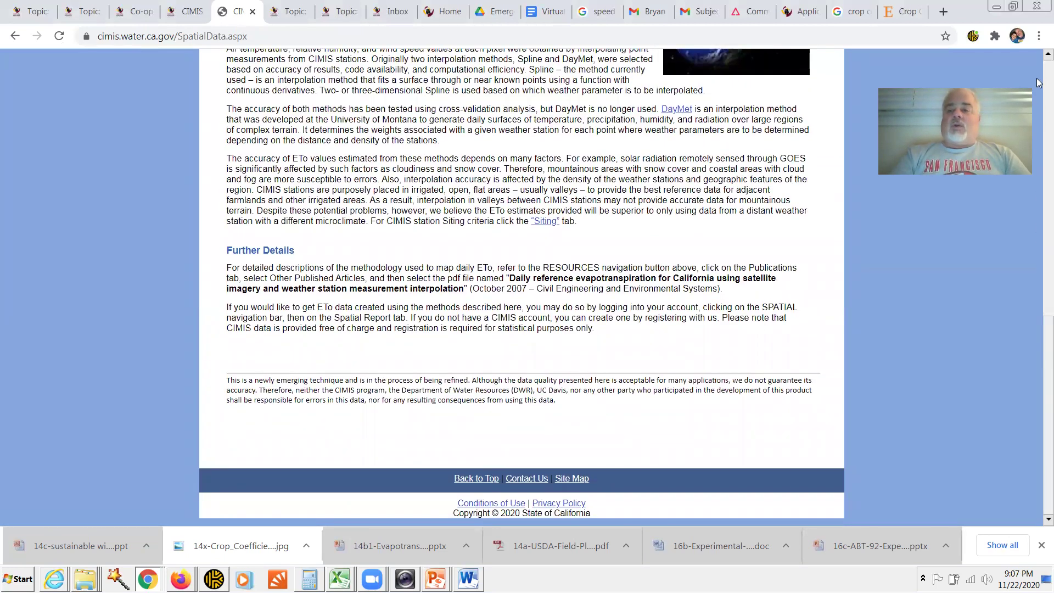
pyautogui.scroll(15, 1037, 83)
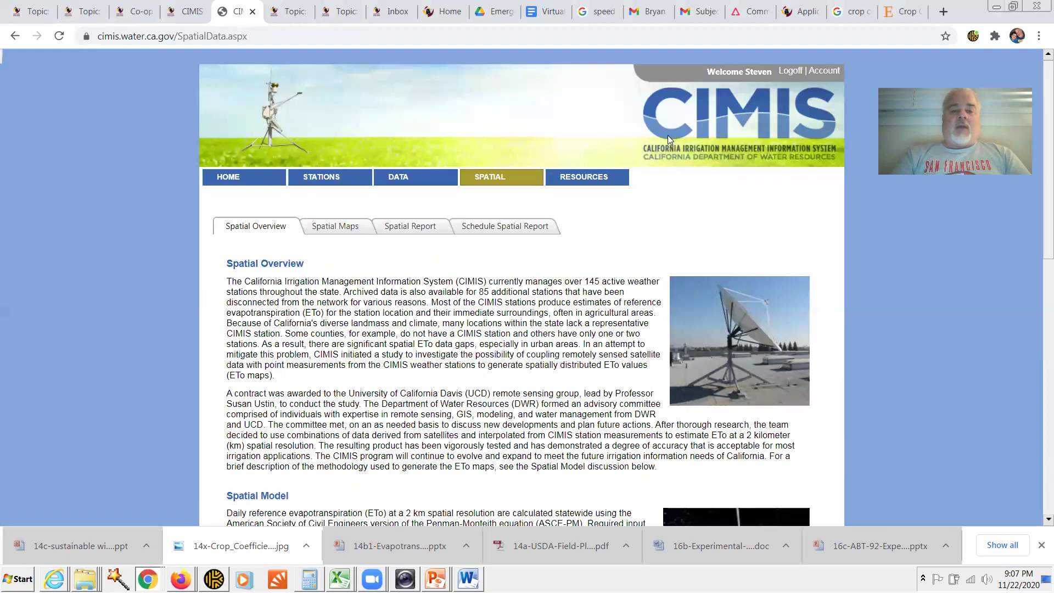
# - Open the Spatial Report form set for 11/15/2020–11/21/2020, returning there after visiting DATA
pyautogui.click(339, 225)
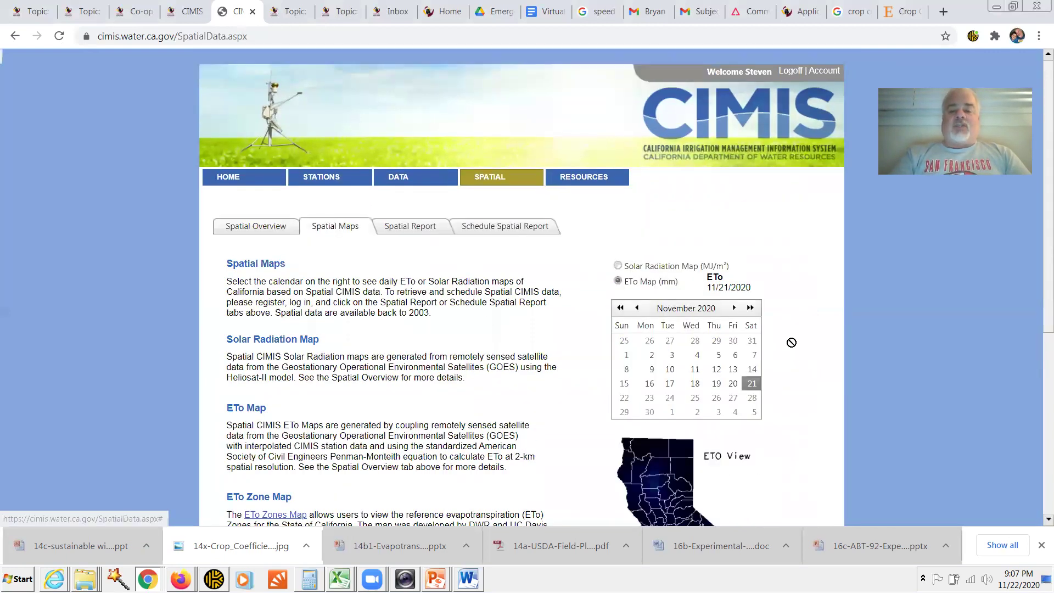
pyautogui.scroll(-1, 1039, 292)
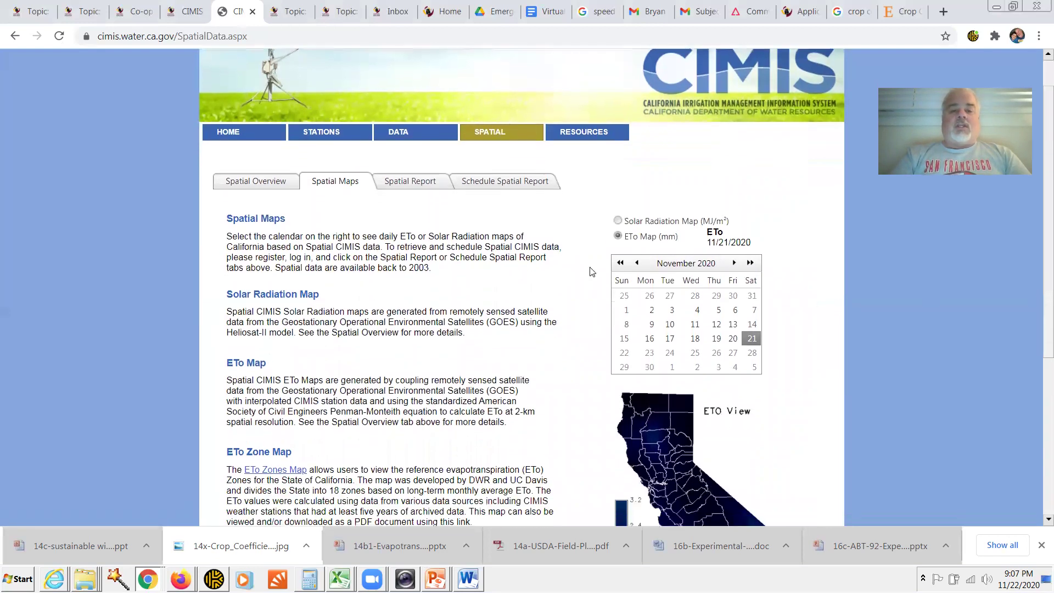
pyautogui.click(409, 181)
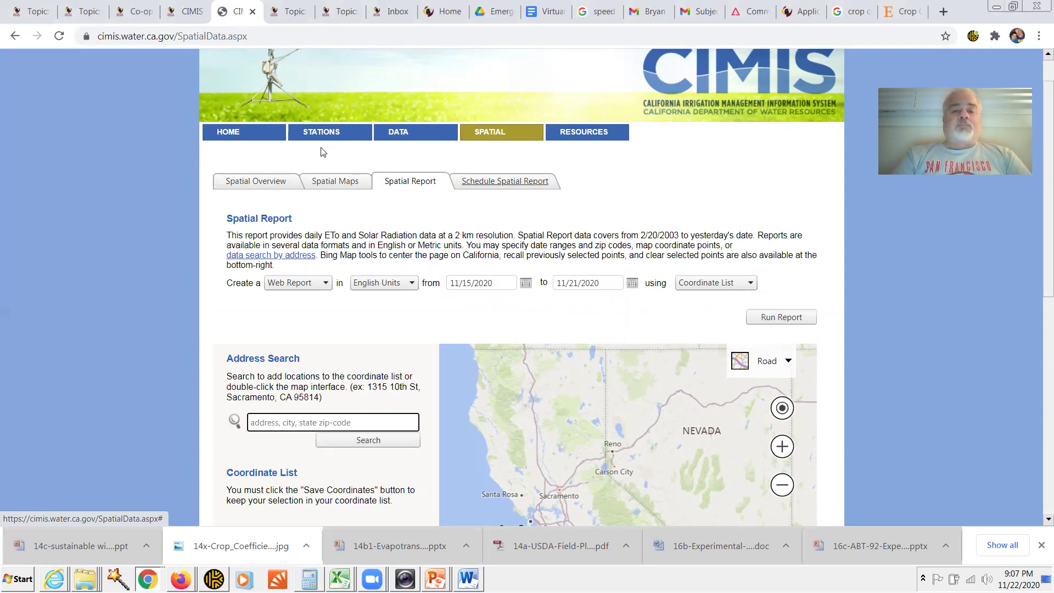
pyautogui.click(394, 137)
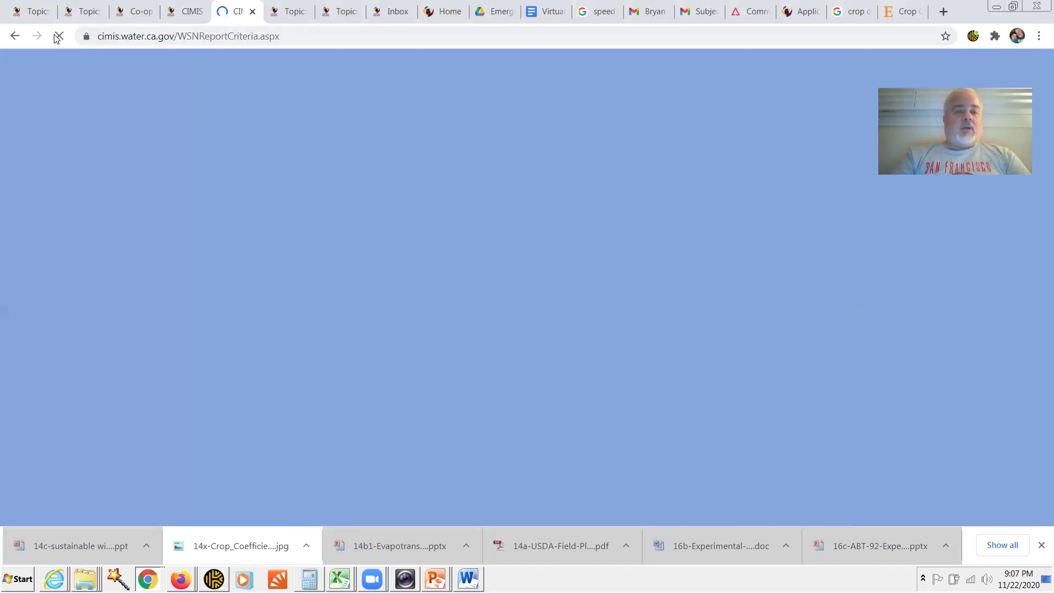
pyautogui.click(15, 35)
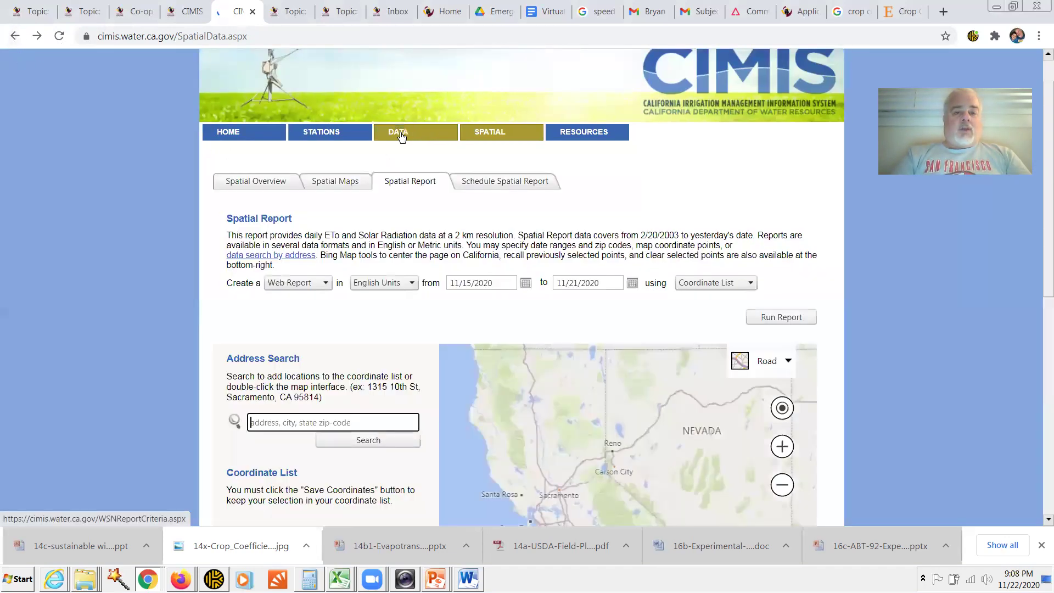
# - Set the Station Reports form to an Hourly report for 11/15/2020–11/22/2020
pyautogui.click(401, 137)
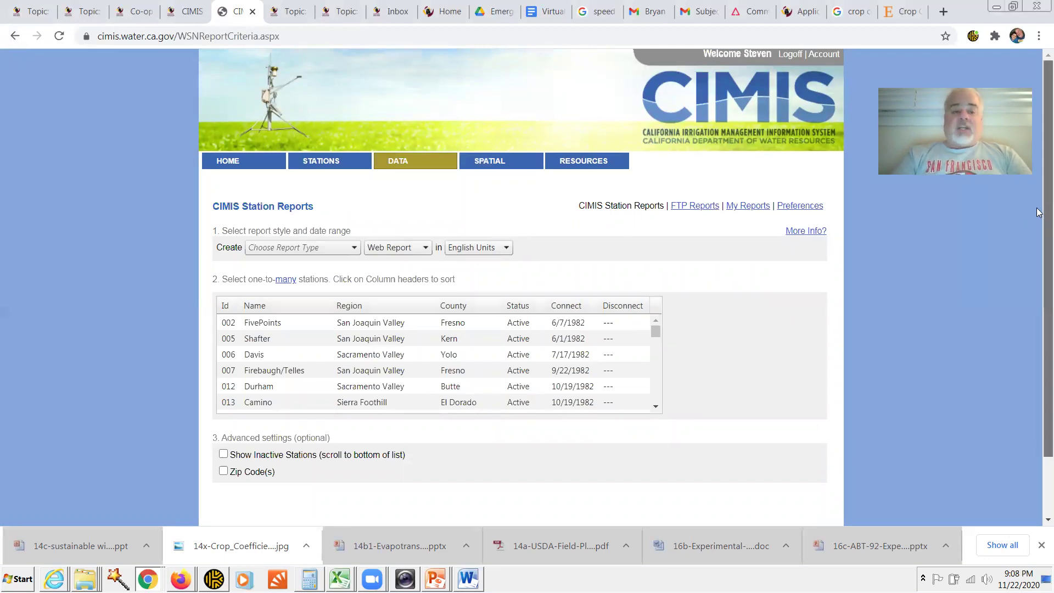
pyautogui.scroll(-2, 1037, 269)
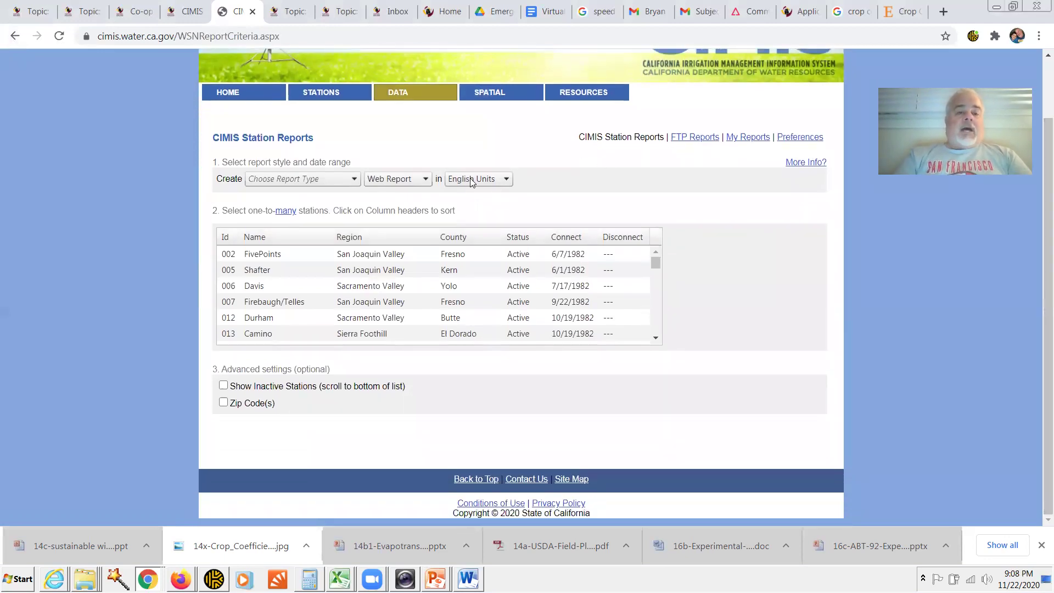
pyautogui.click(354, 181)
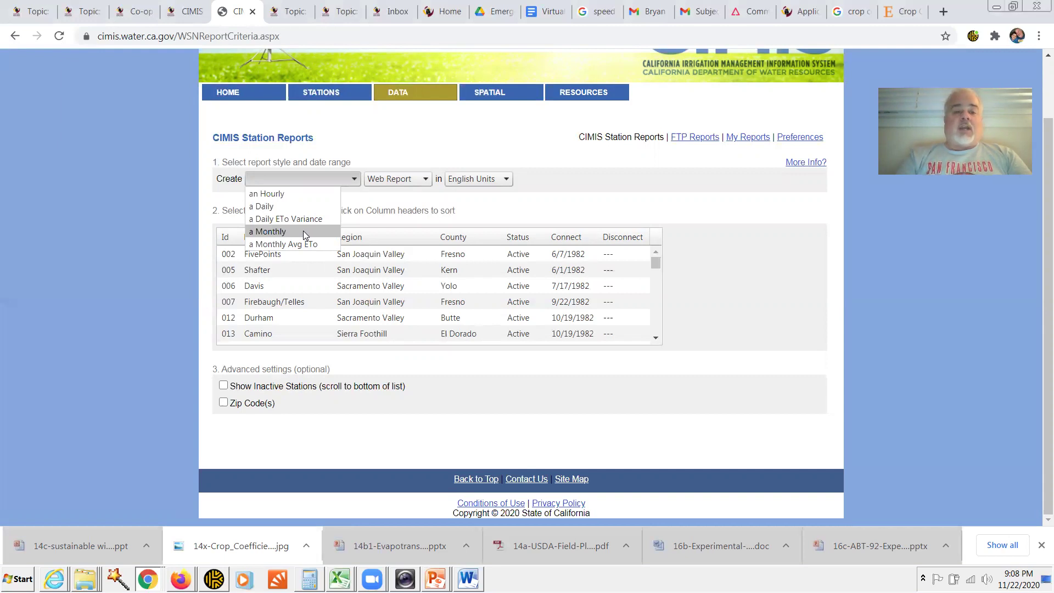
pyautogui.click(296, 195)
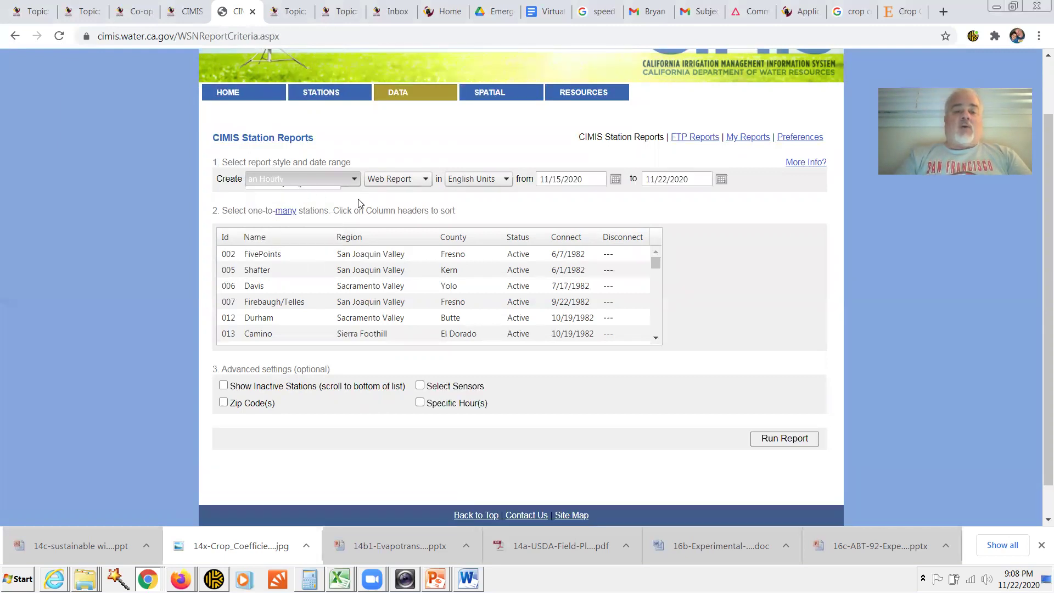
# - Show the report output format list with Web, XML, CSV and PDF Report options
pyautogui.click(426, 182)
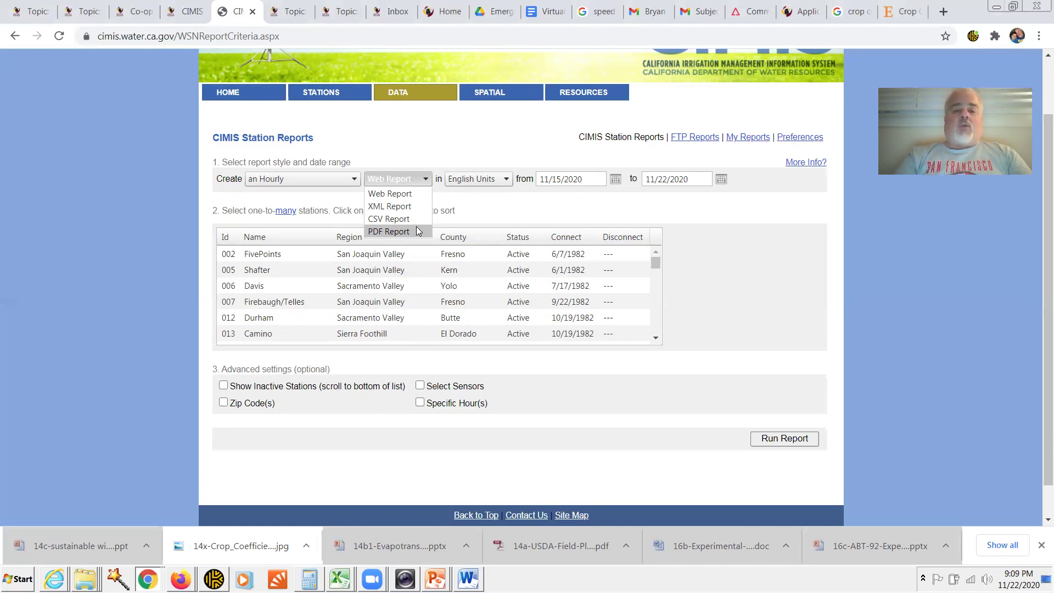
# - Keep Web Report and English Units, and select station 002 FivePoints
pyautogui.click(420, 194)
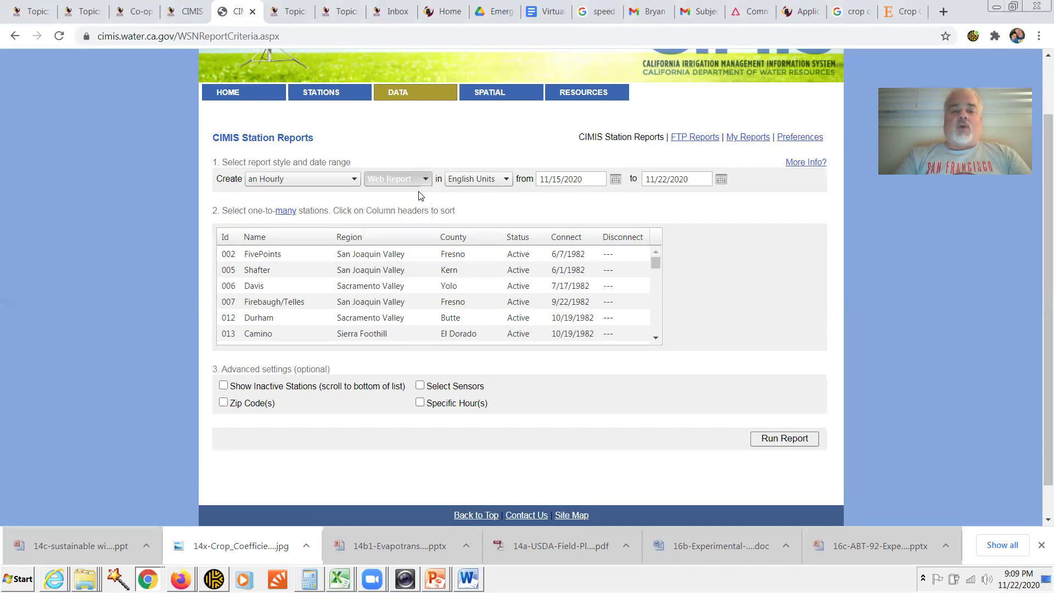
pyautogui.click(506, 181)
pyautogui.click(506, 181)
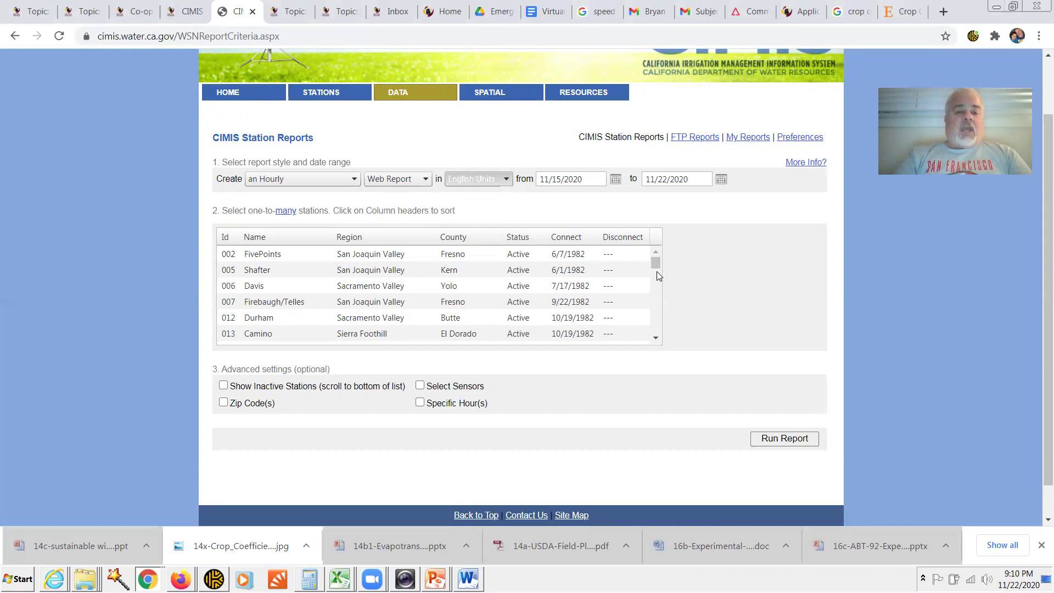
pyautogui.click(574, 259)
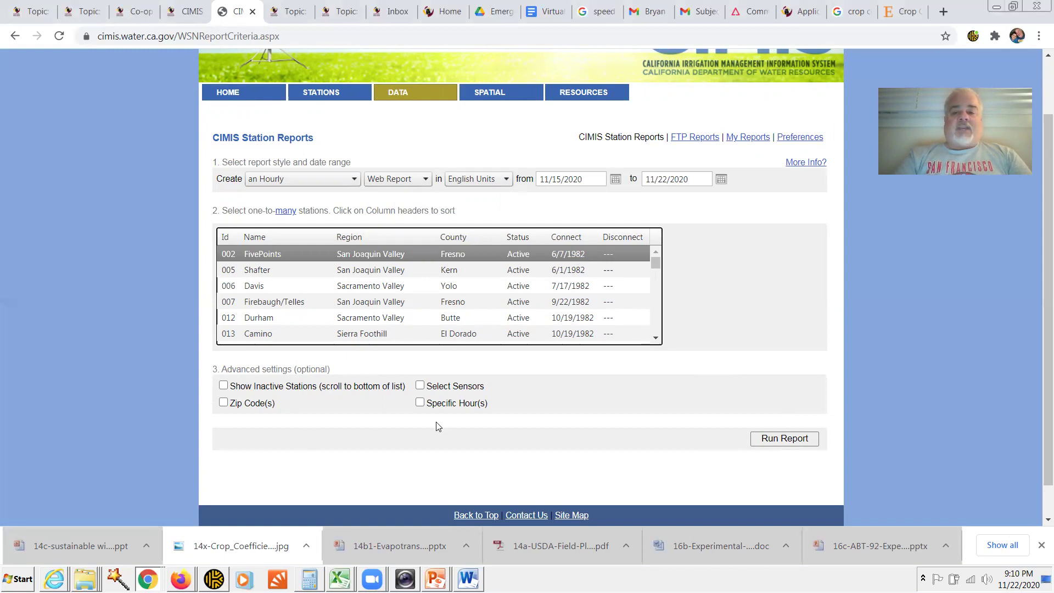
# - Run the FivePoints hourly report and scroll through its tables to the flag legend and back
pyautogui.click(782, 439)
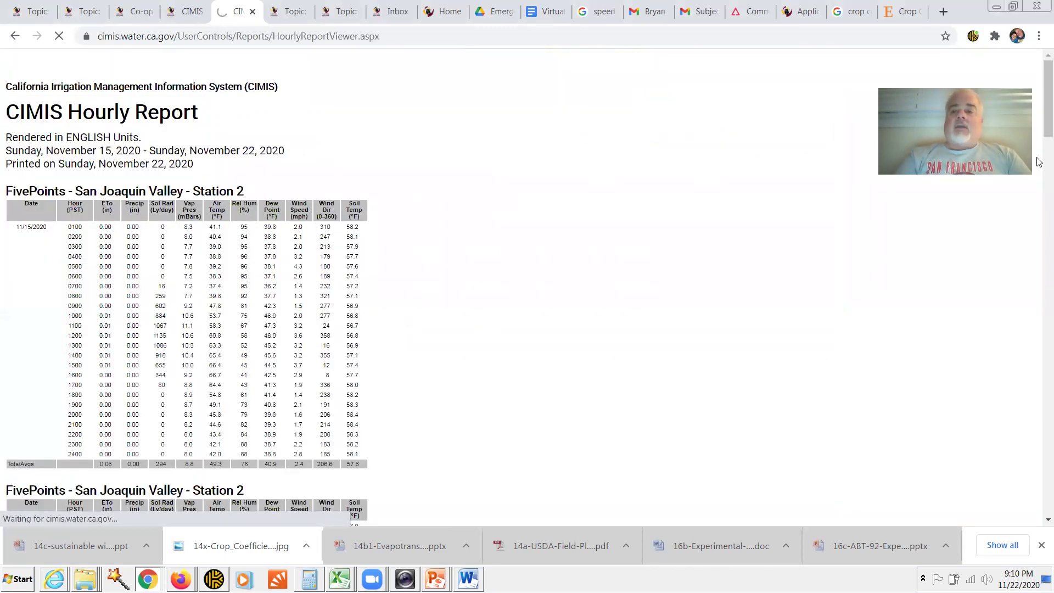
pyautogui.scroll(-1, 1038, 123)
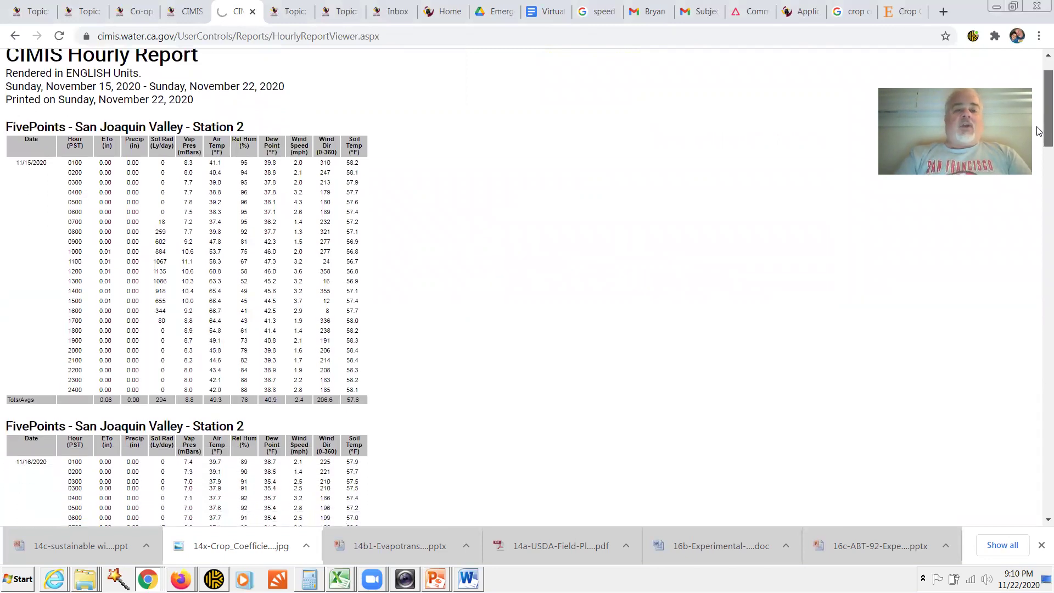
pyautogui.scroll(1, 1039, 129)
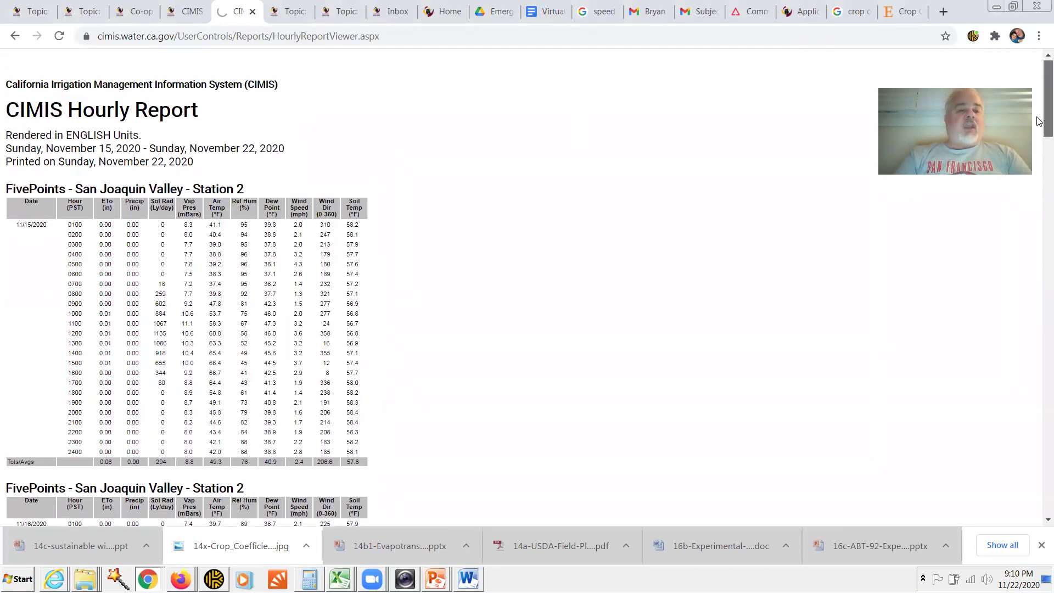
pyautogui.scroll(-1, 1039, 123)
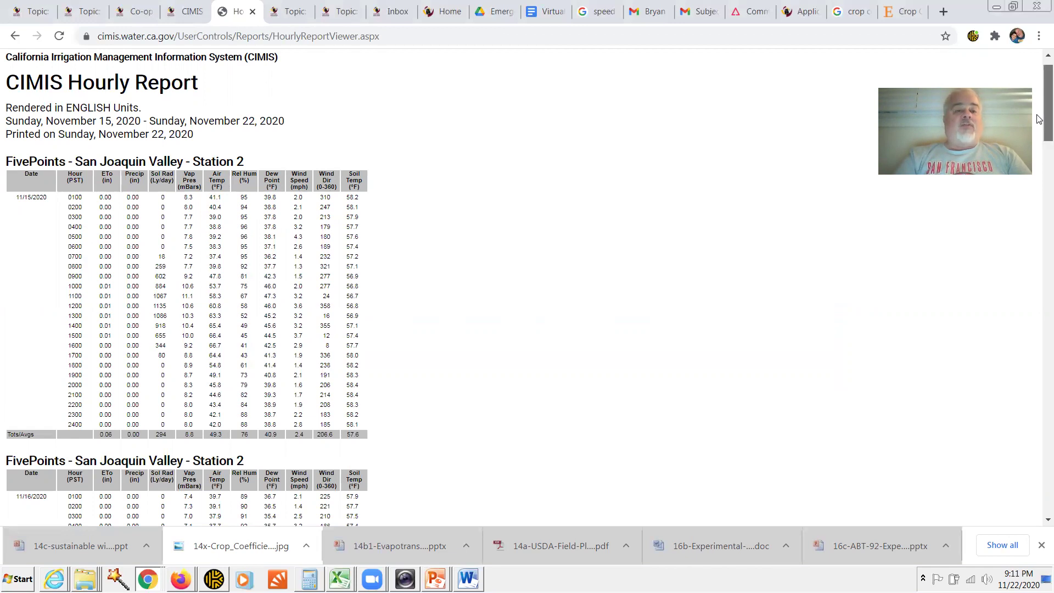
pyautogui.moveTo(1038, 119); pyautogui.dragTo(1038, 349)
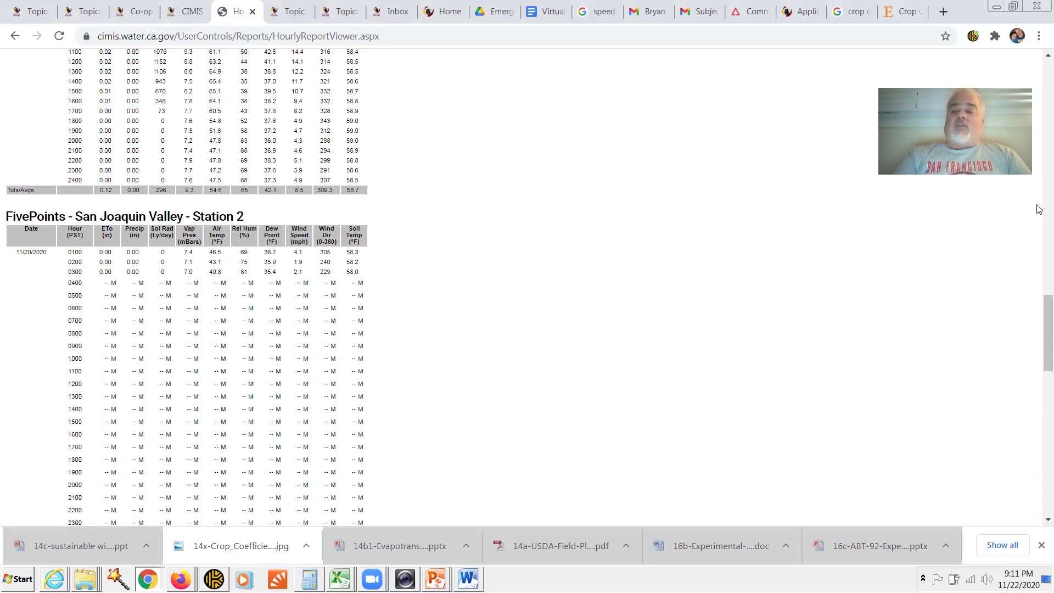
pyautogui.moveTo(1039, 307); pyautogui.dragTo(1039, 481)
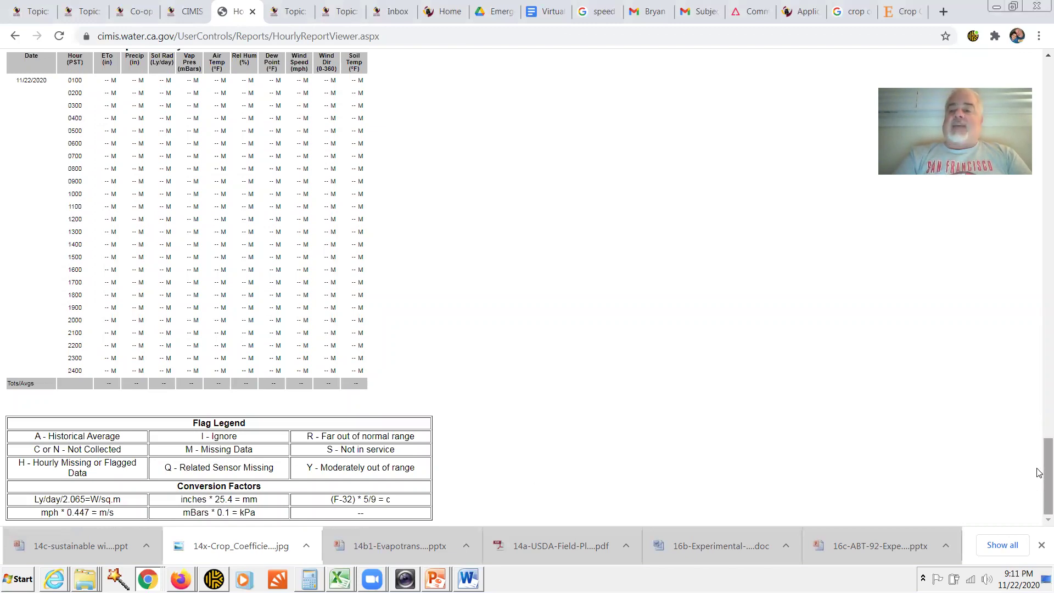
pyautogui.moveTo(1038, 473); pyautogui.dragTo(1039, 94)
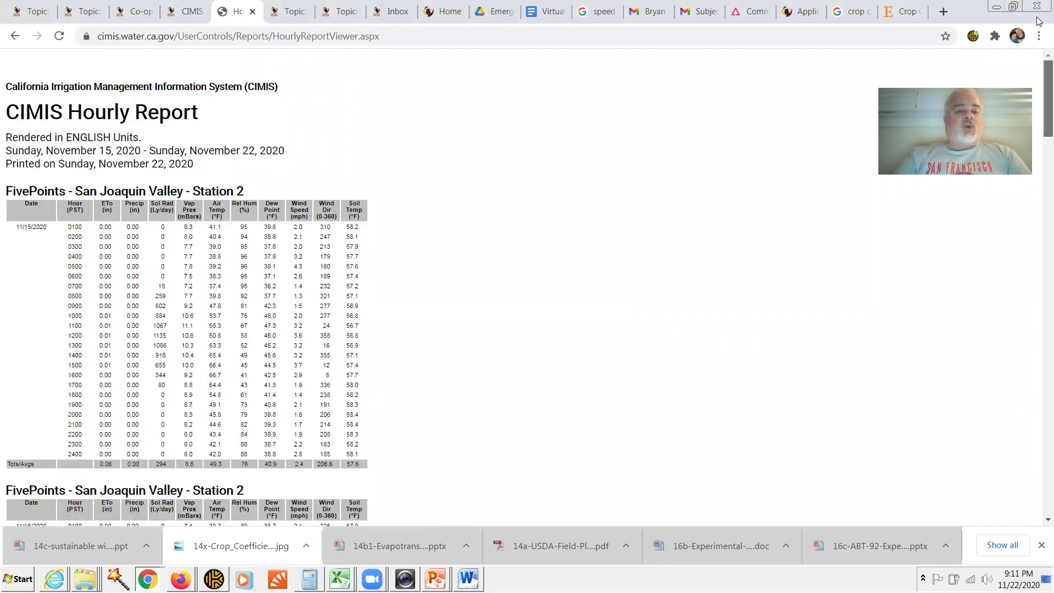
# - Go back to the report criteria page and select station 077 Oakville
pyautogui.click(15, 37)
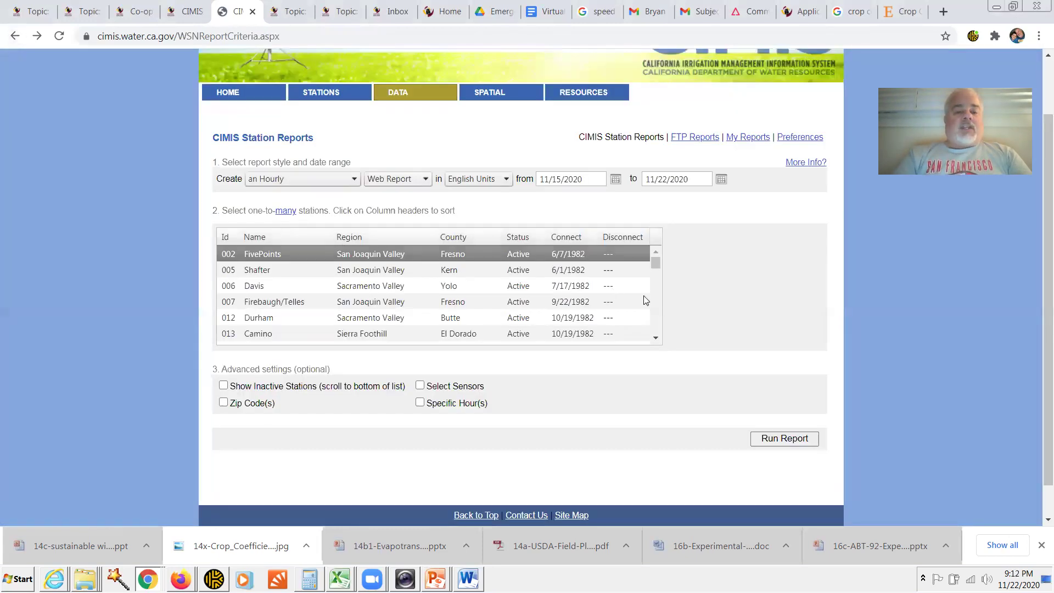
pyautogui.moveTo(653, 264); pyautogui.dragTo(655, 279)
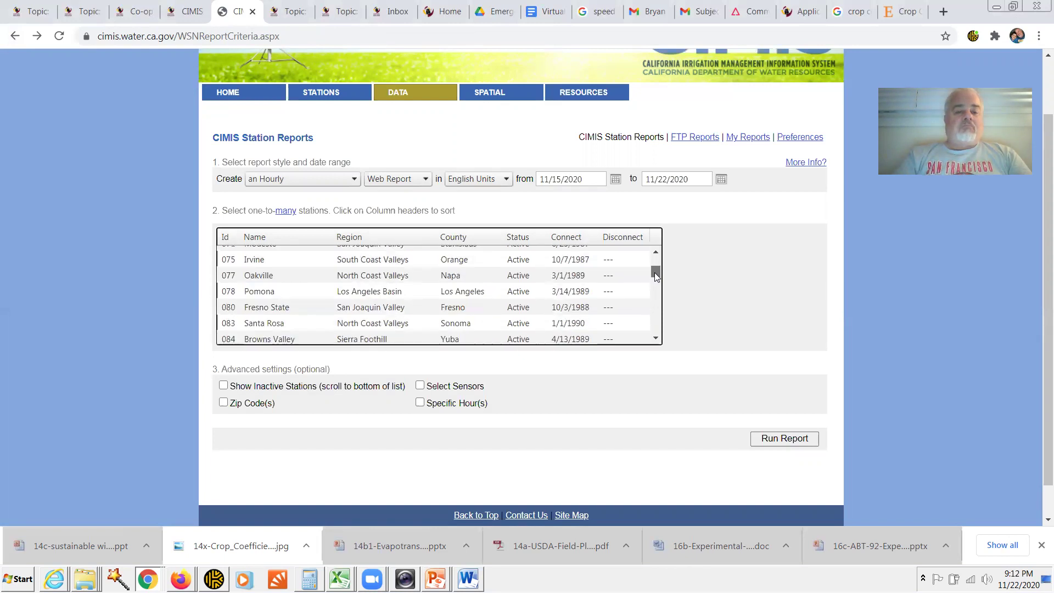
pyautogui.click(282, 274)
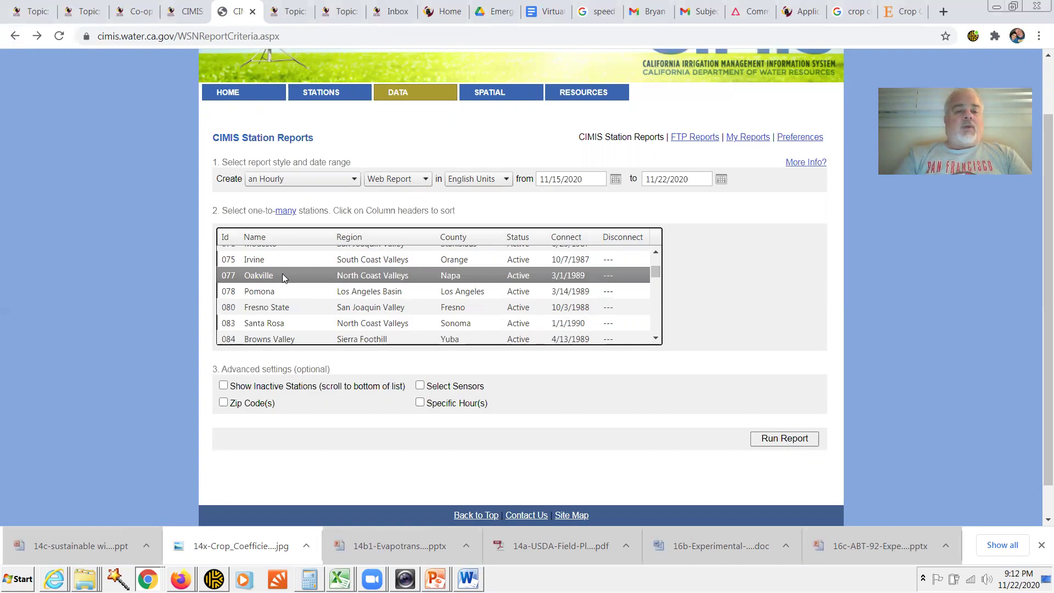
# - Switch the Oakville report to CSV Report, run it, and open the hourly.csv download's options
pyautogui.click(427, 180)
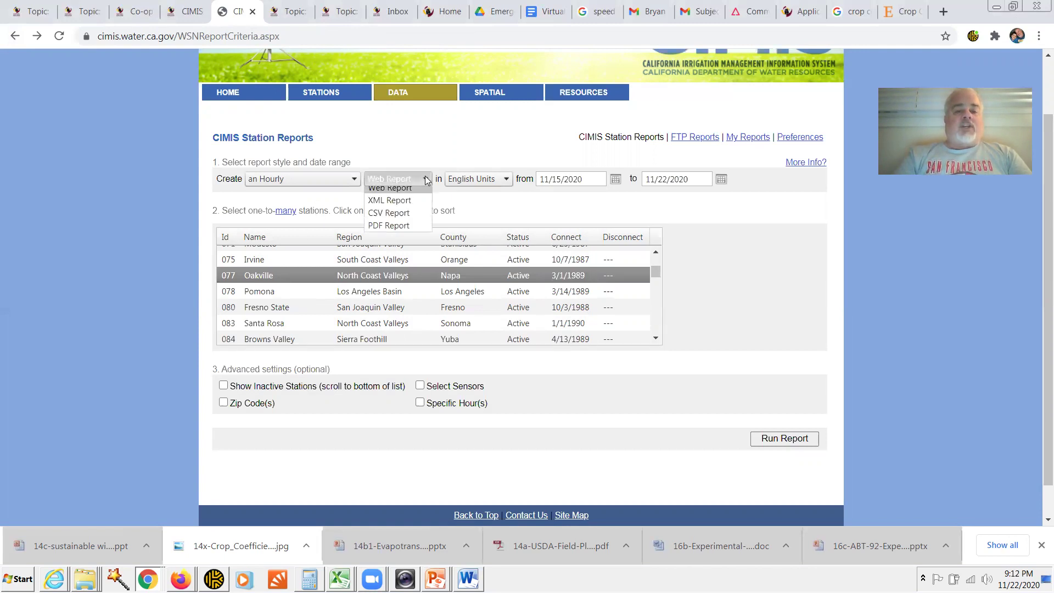
pyautogui.click(409, 219)
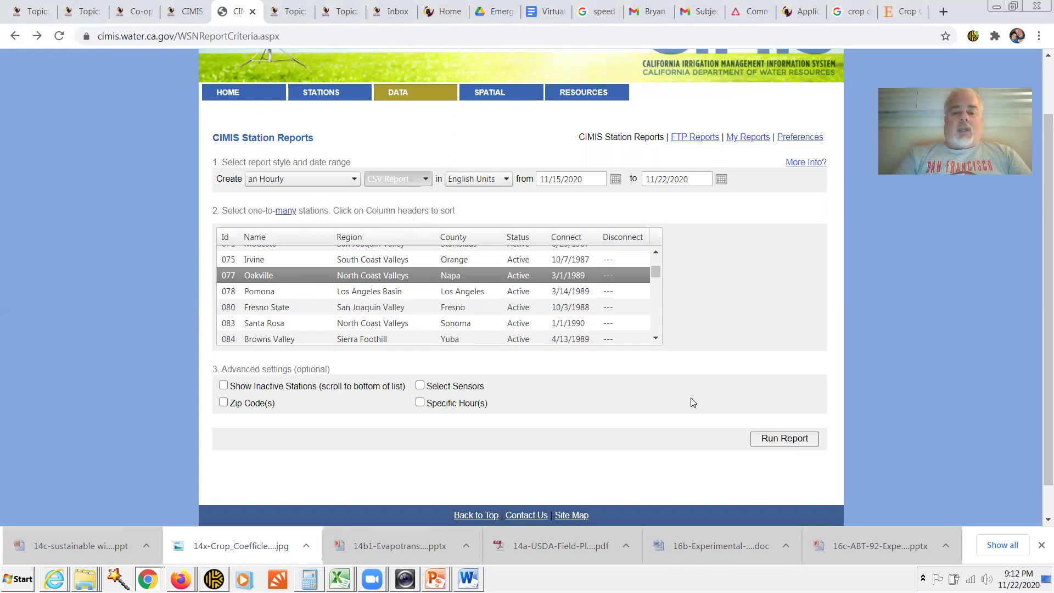
pyautogui.click(783, 439)
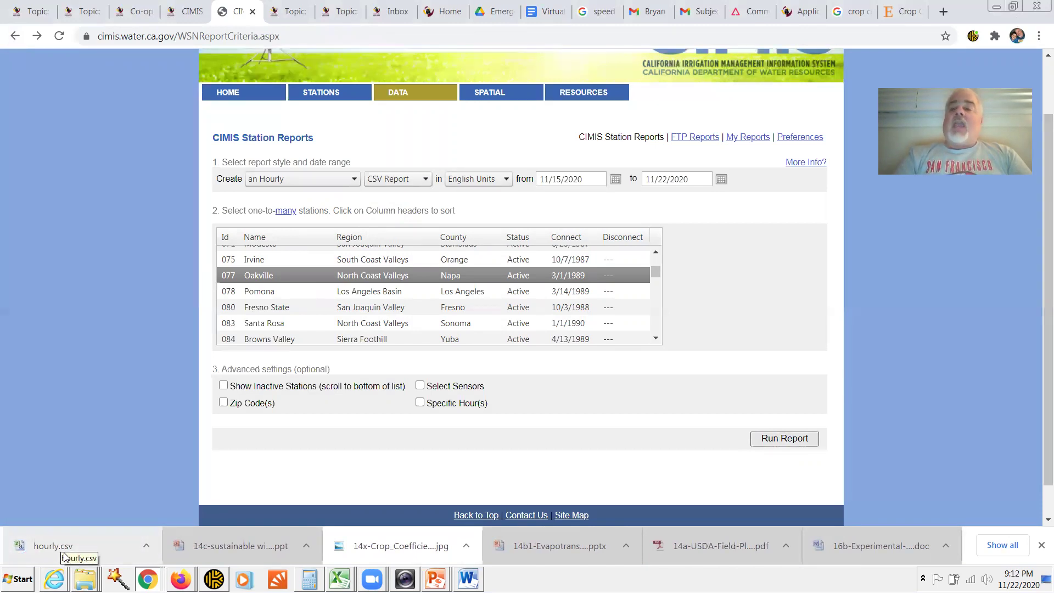
pyautogui.click(146, 547)
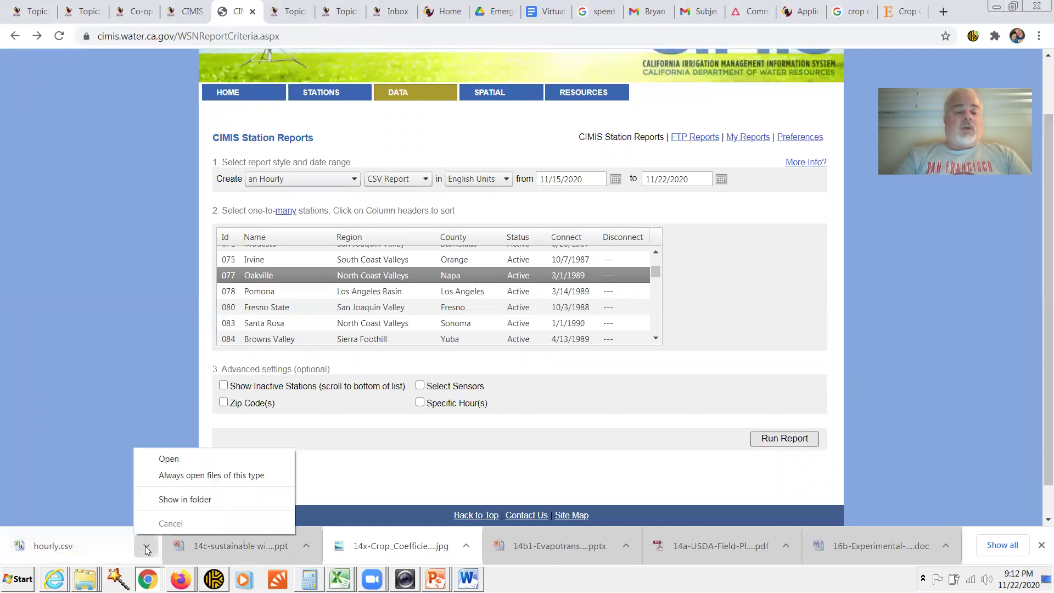
# - Show hourly.csv in its folder and rename it to Oakvillekjhkhkjh.csv
pyautogui.click(188, 500)
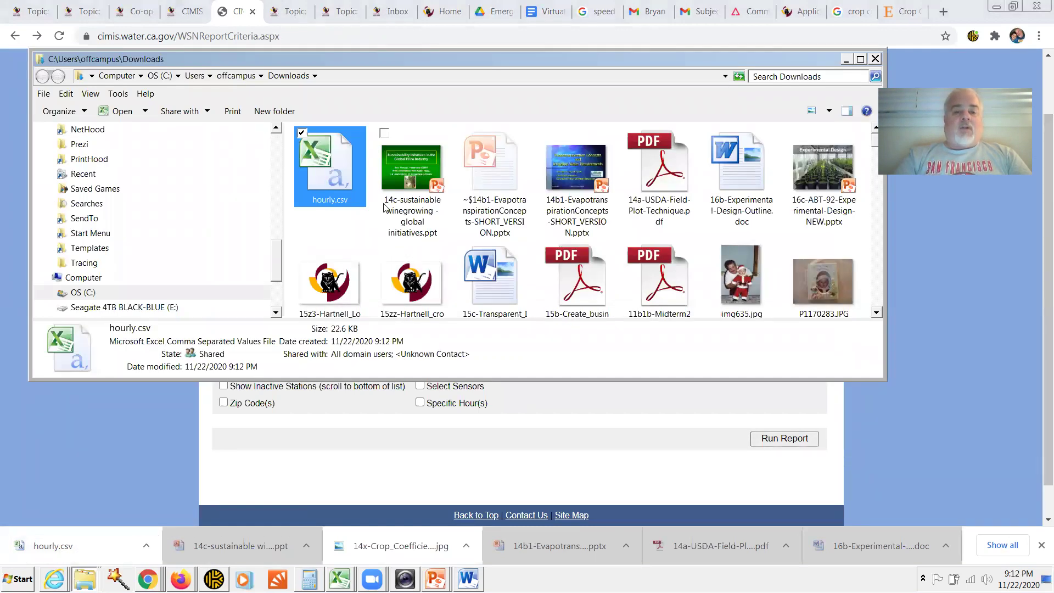
pyautogui.click(344, 202)
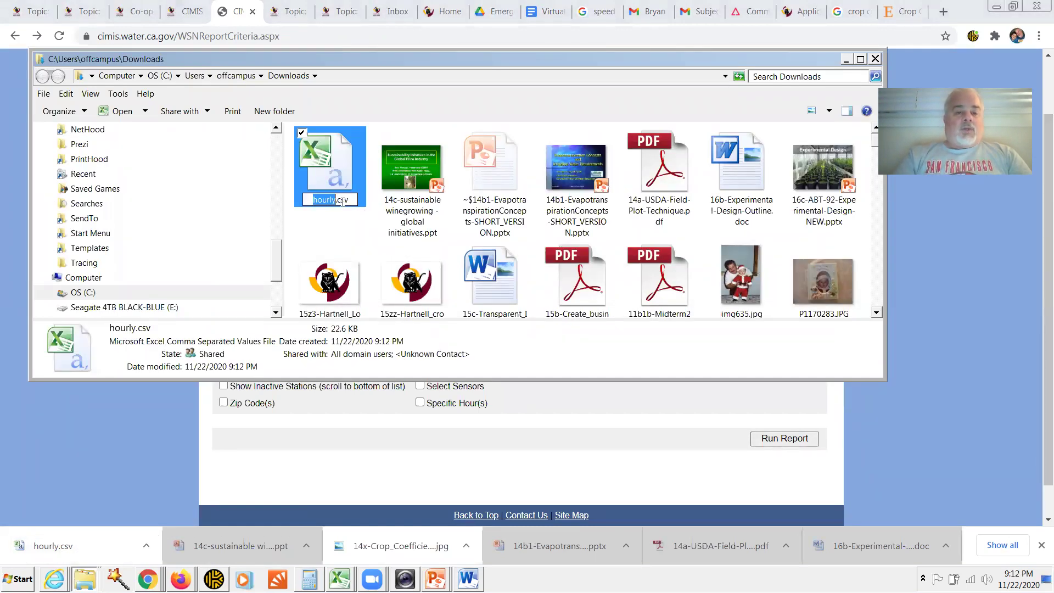
pyautogui.write('Oak')
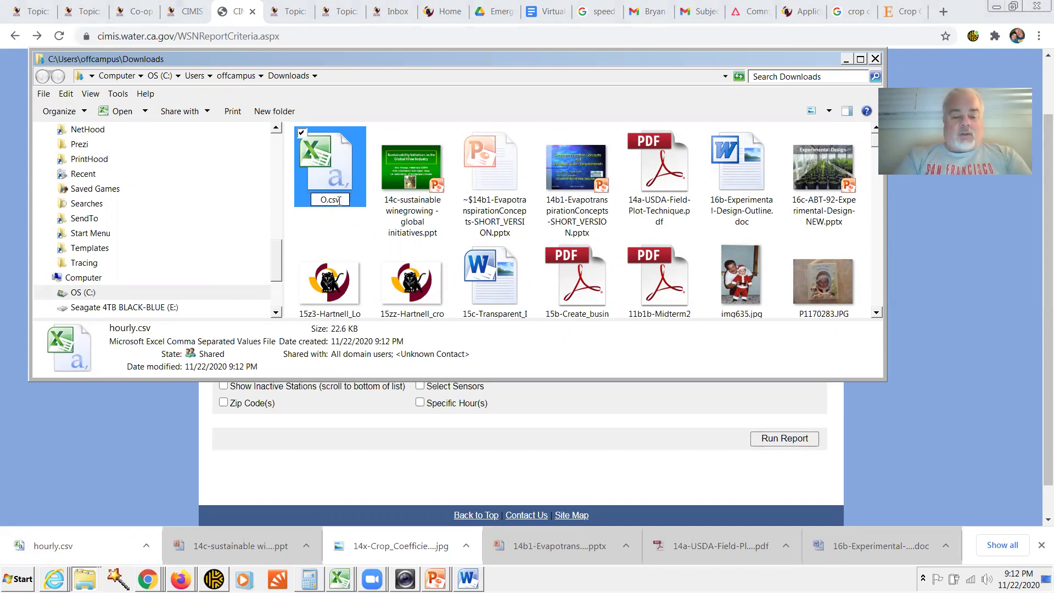
pyautogui.write('ville')
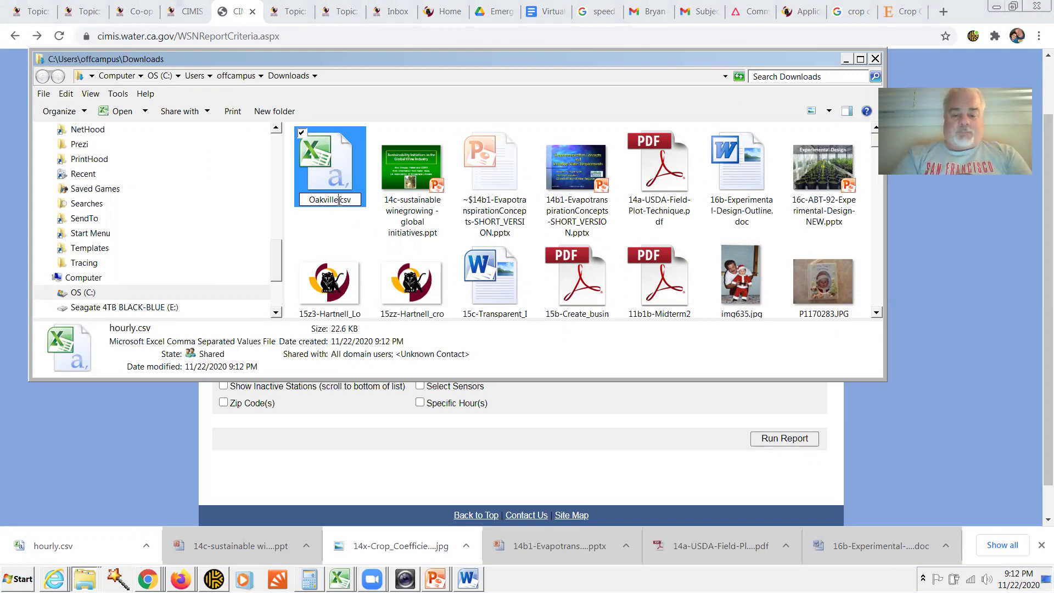
pyautogui.write('kjhkhkjh')
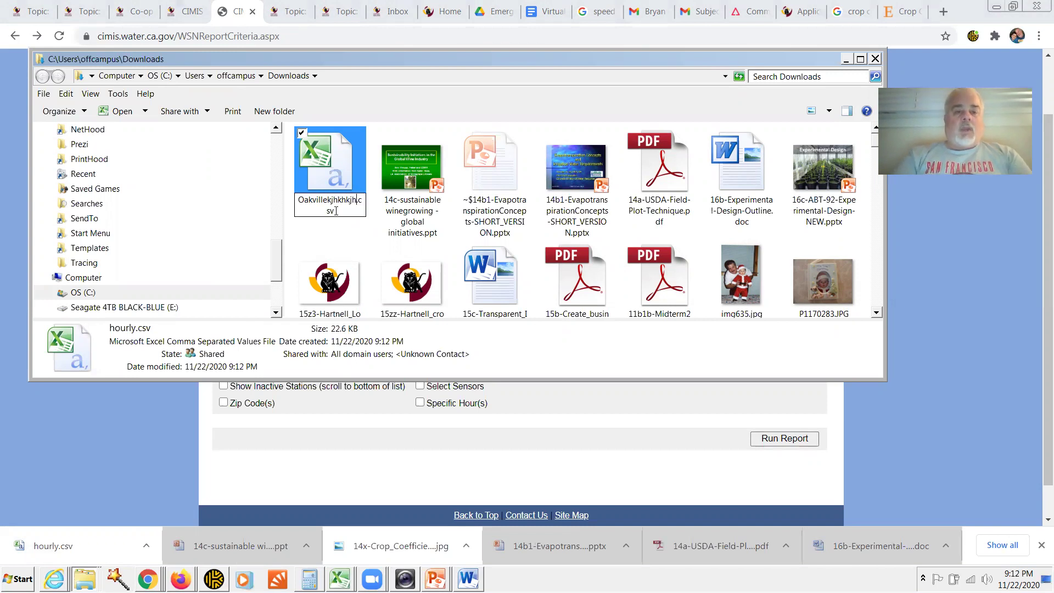
pyautogui.click(341, 229)
# - Open Oakvillekjhkhkjh.csv with Notepad
pyautogui.click(338, 186)
pyautogui.rightClick(335, 178)
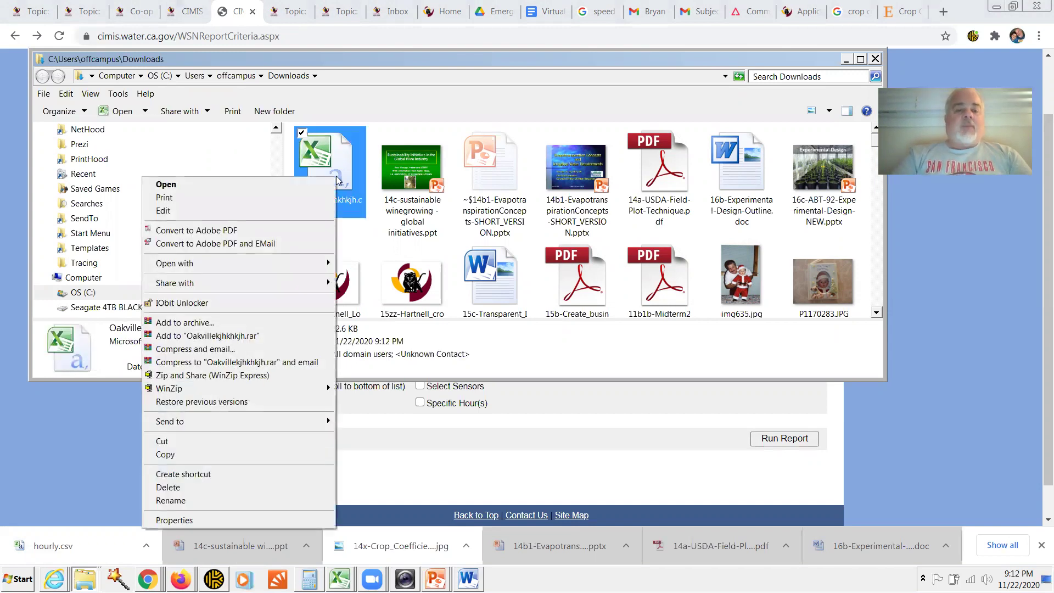
pyautogui.moveTo(293, 266)
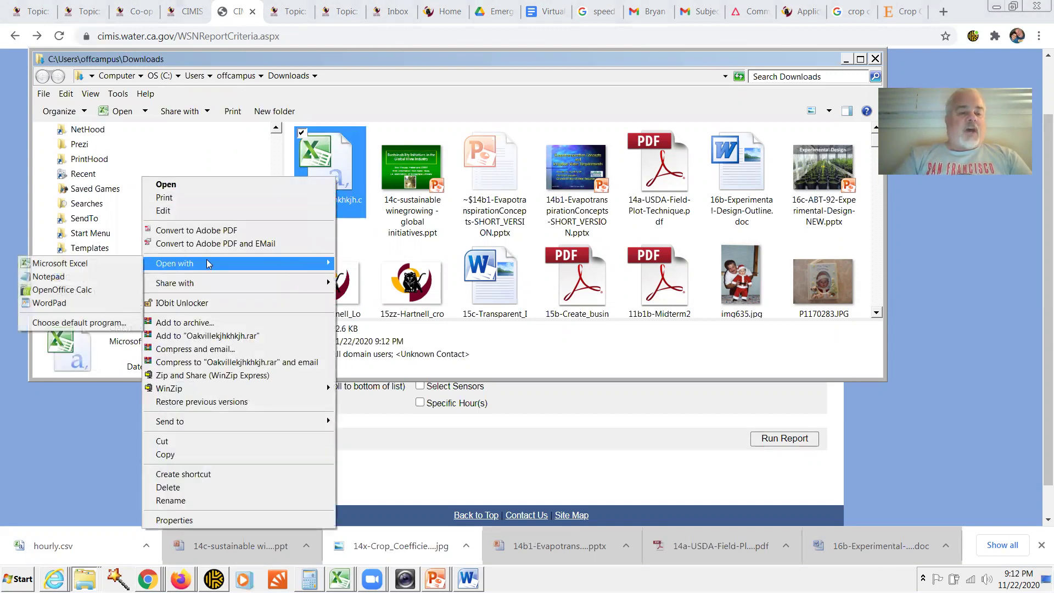
pyautogui.click(86, 277)
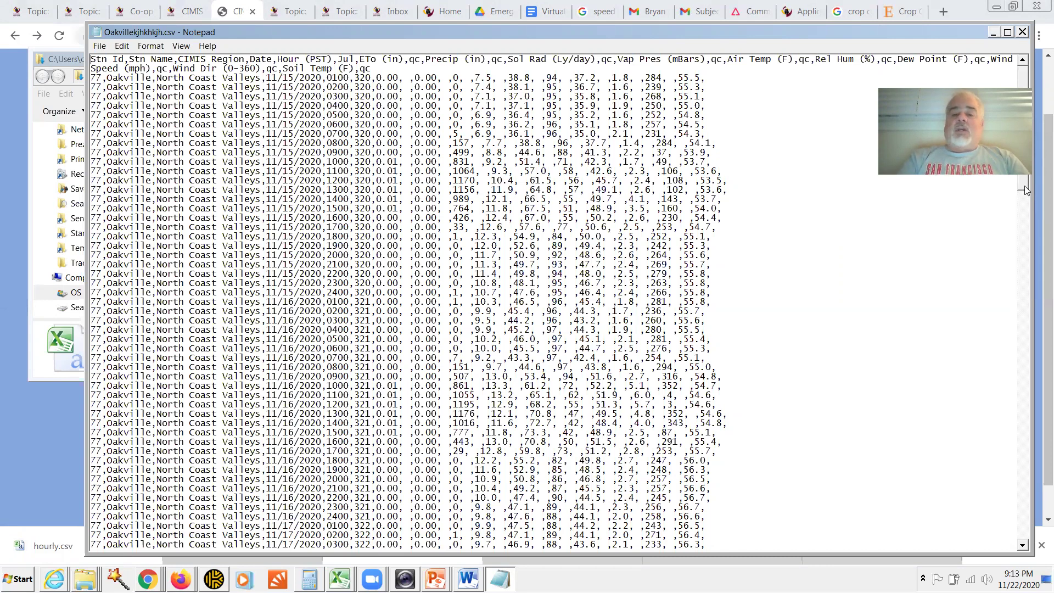
# - Scroll to the file's end, select the 11/22/2020 1500 row, then return to the top
pyautogui.moveTo(1024, 185); pyautogui.dragTo(1020, 548)
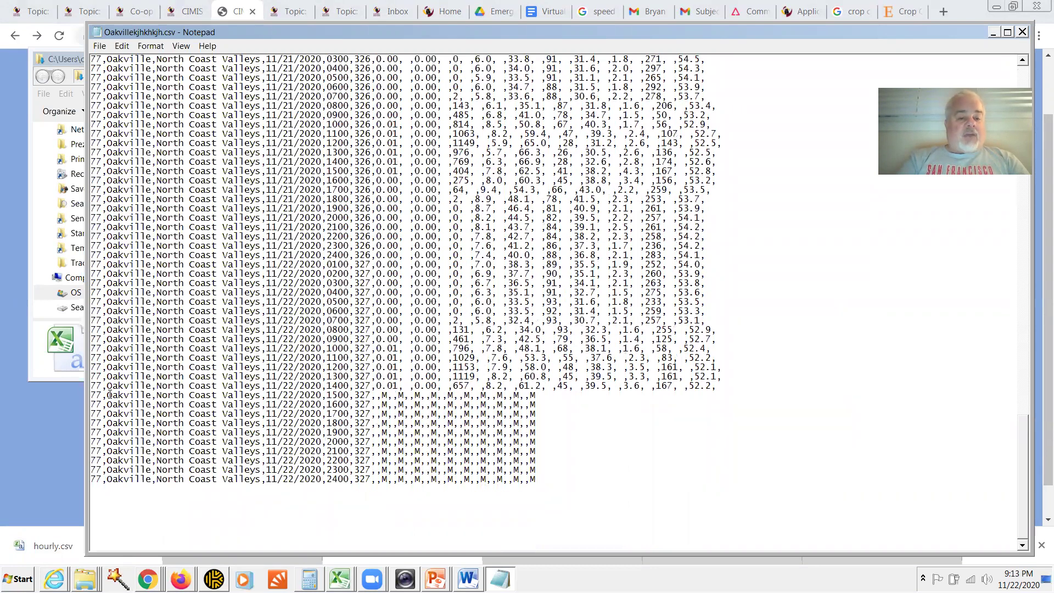
pyautogui.moveTo(107, 395); pyautogui.dragTo(525, 395)
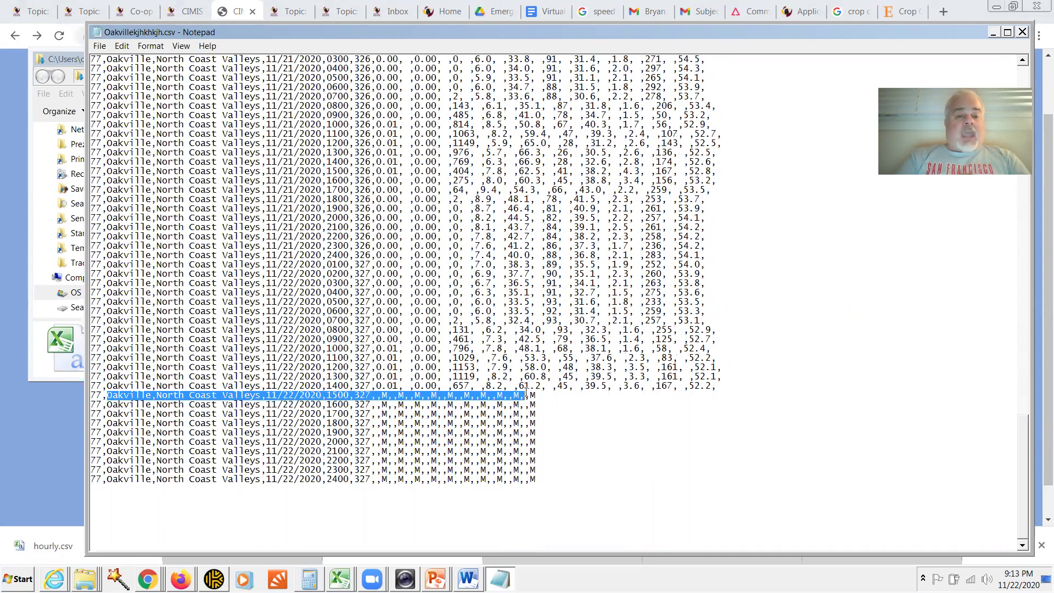
pyautogui.moveTo(526, 395); pyautogui.dragTo(552, 394)
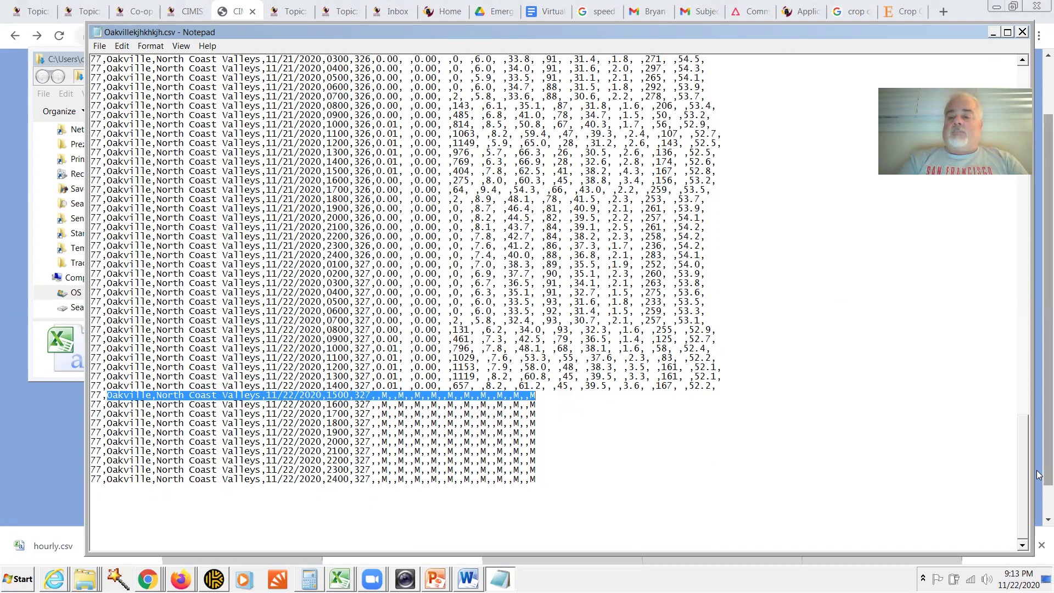
pyautogui.moveTo(1023, 462); pyautogui.dragTo(1036, 5)
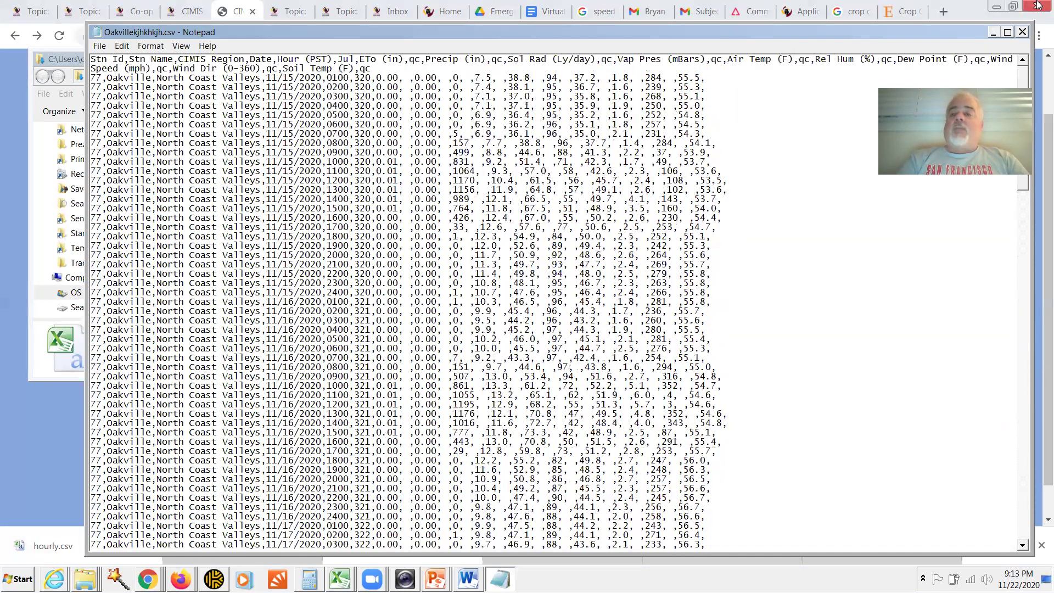
# - Close Notepad, open Oakvillekjhkhkjh.csv in Excel, and autofit column D to show dates
pyautogui.click(1022, 32)
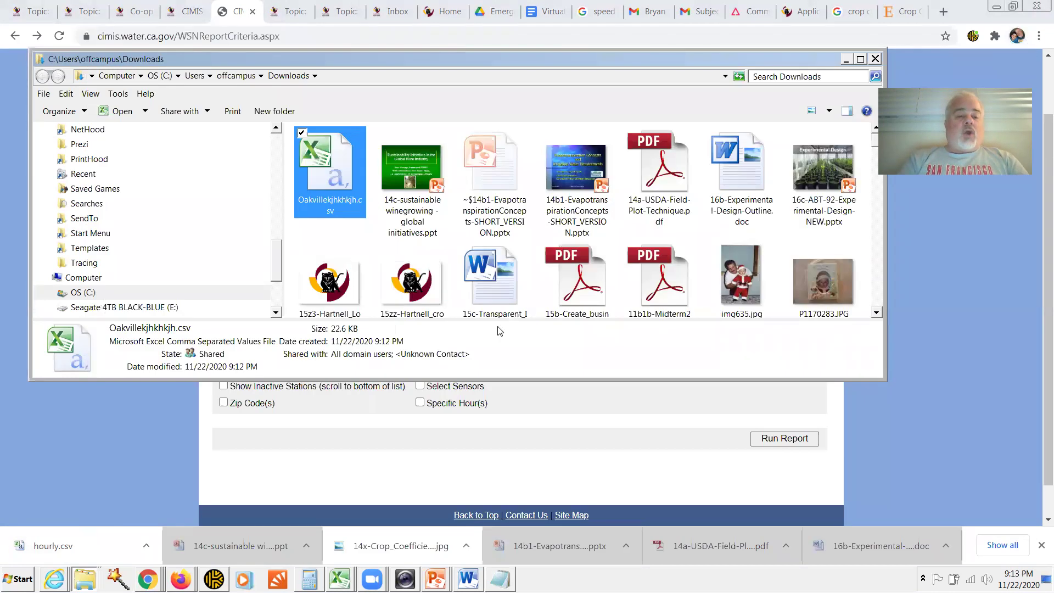
pyautogui.doubleClick(326, 182)
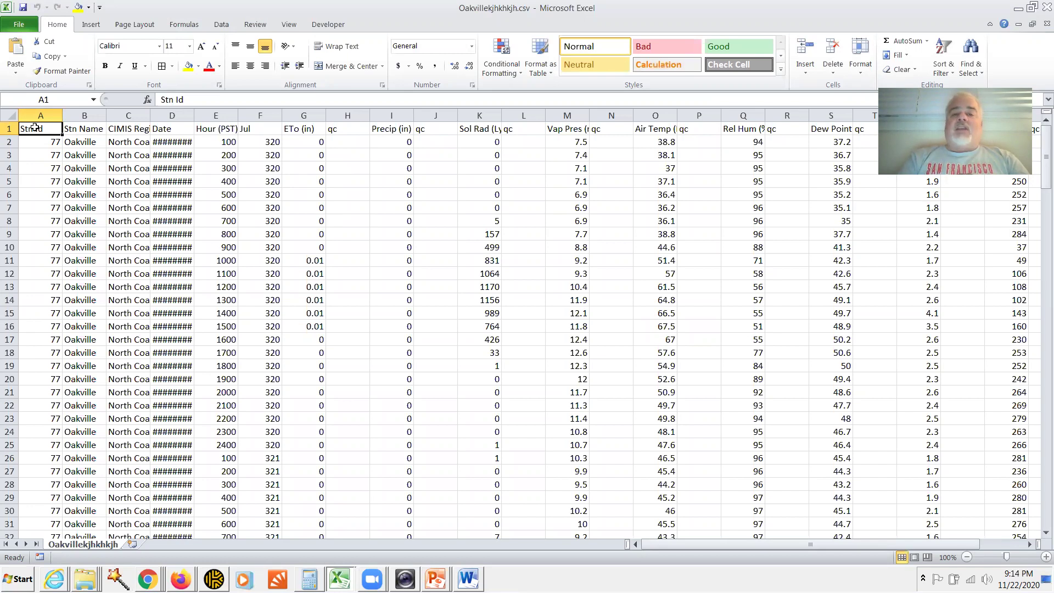
pyautogui.press('Right')
pyautogui.press('Right')
pyautogui.press('Right')
pyautogui.press('Right')
pyautogui.press('Right')
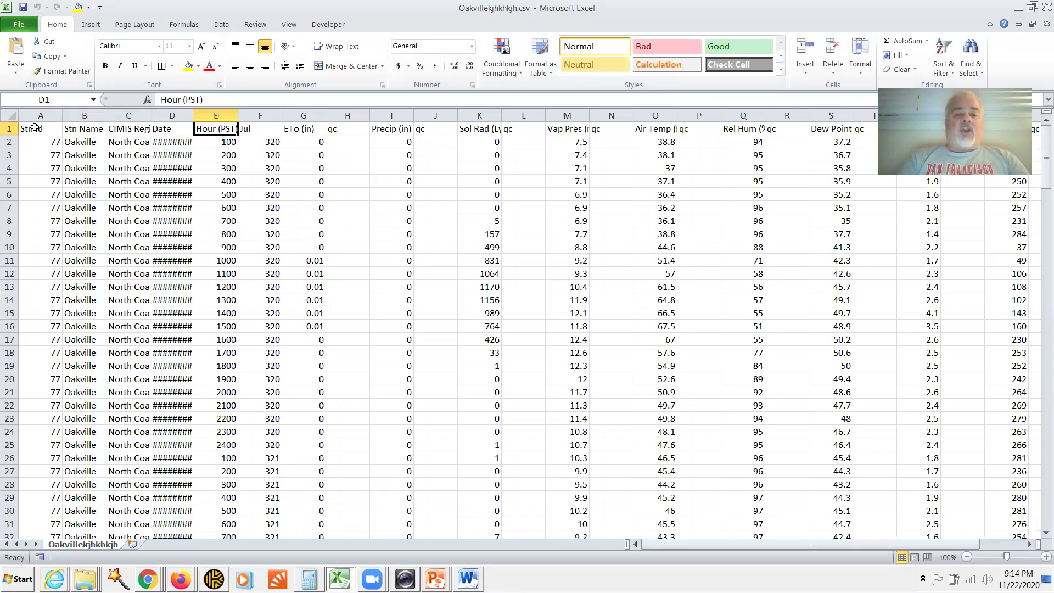
pyautogui.press('Left')
pyautogui.press('Left')
pyautogui.press('Left')
pyautogui.press('Left')
pyautogui.press('Left')
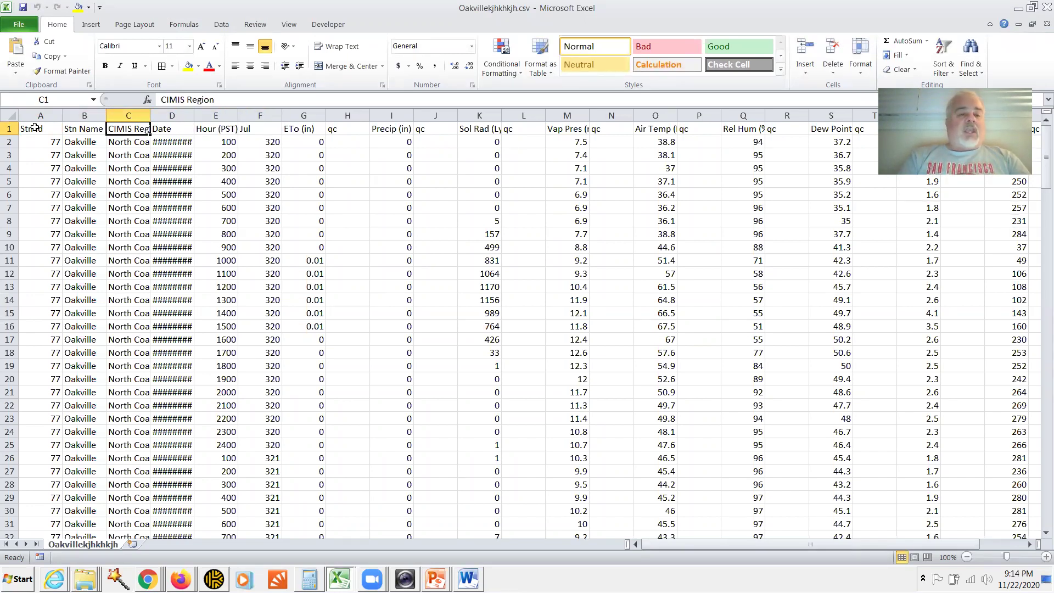
pyautogui.press('Right')
pyautogui.press('Right')
pyautogui.press('Right')
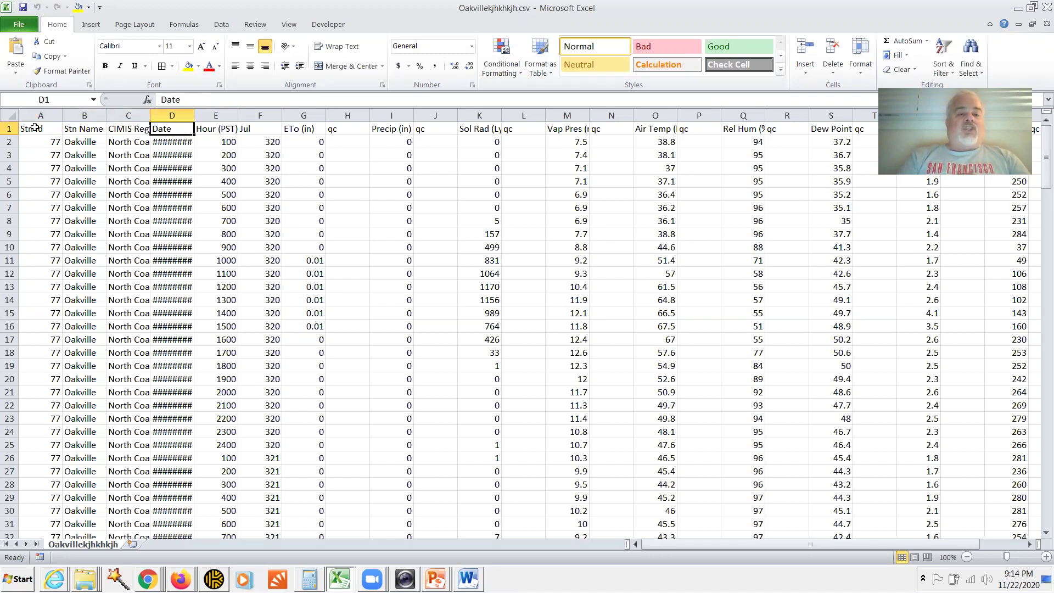
pyautogui.doubleClick(194, 113)
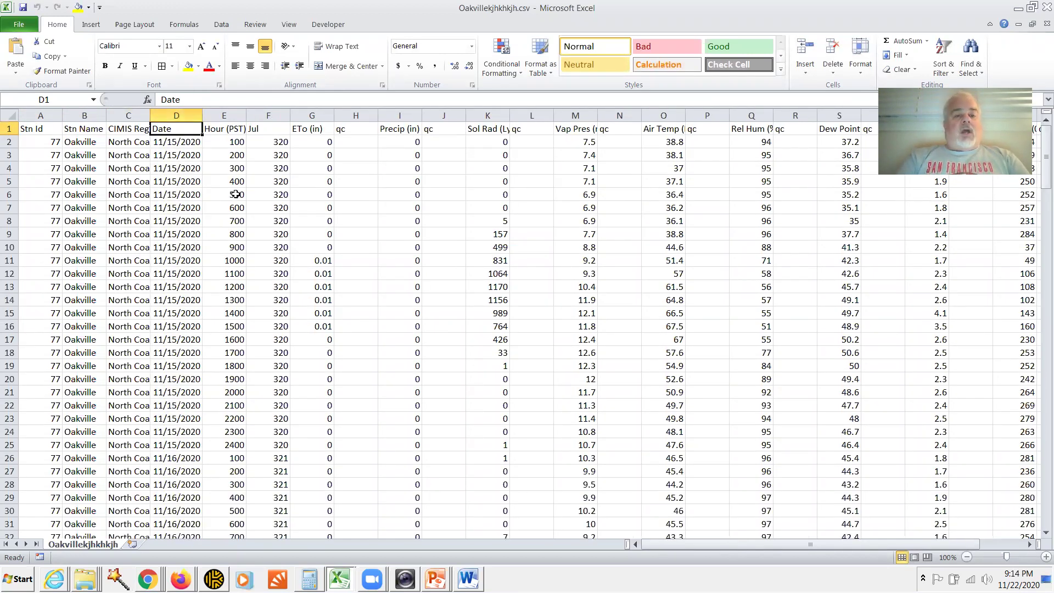
# - Browse the Hour (PST) values, then step across the column headings to the far end
pyautogui.click(224, 114)
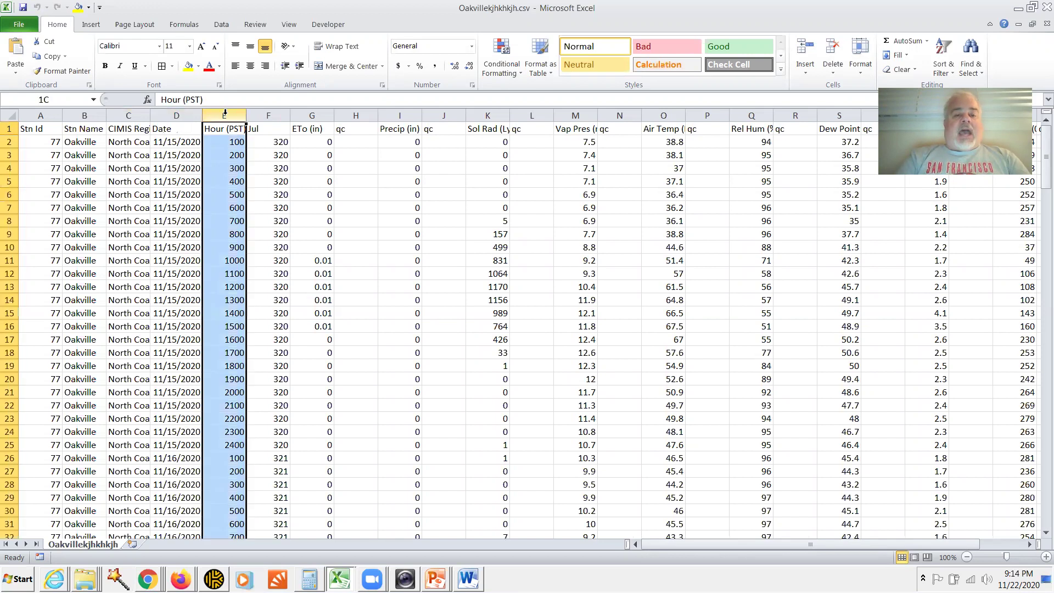
pyautogui.click(231, 143)
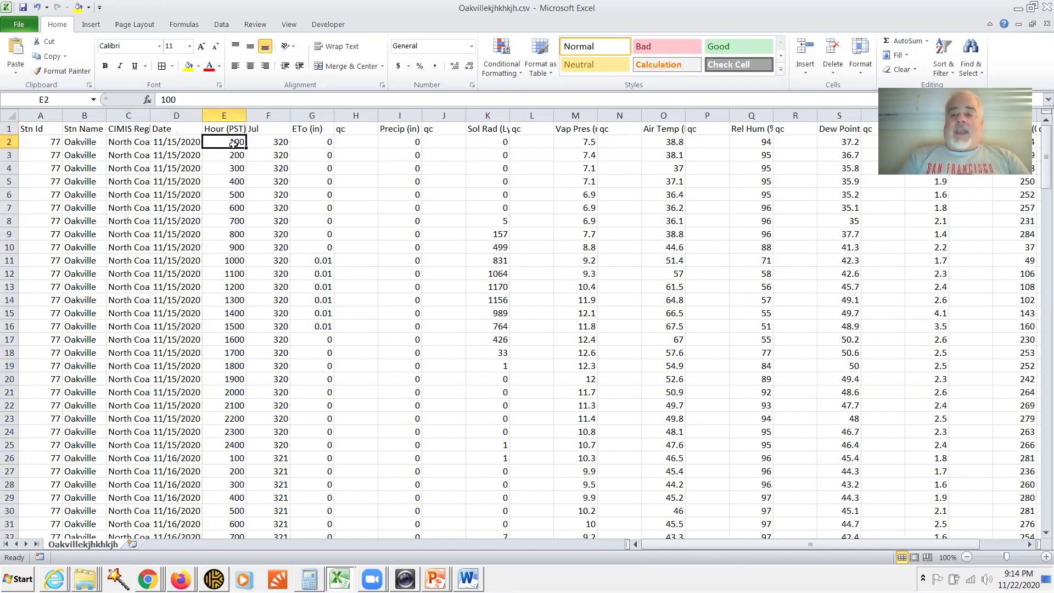
pyautogui.press('Down')
pyautogui.press('Down')
pyautogui.press('Down')
pyautogui.press('Down')
pyautogui.press('Down')
pyautogui.press('Down')
pyautogui.press('Down')
pyautogui.press('Down')
pyautogui.press('Down')
pyautogui.press('Down')
pyautogui.press('Down')
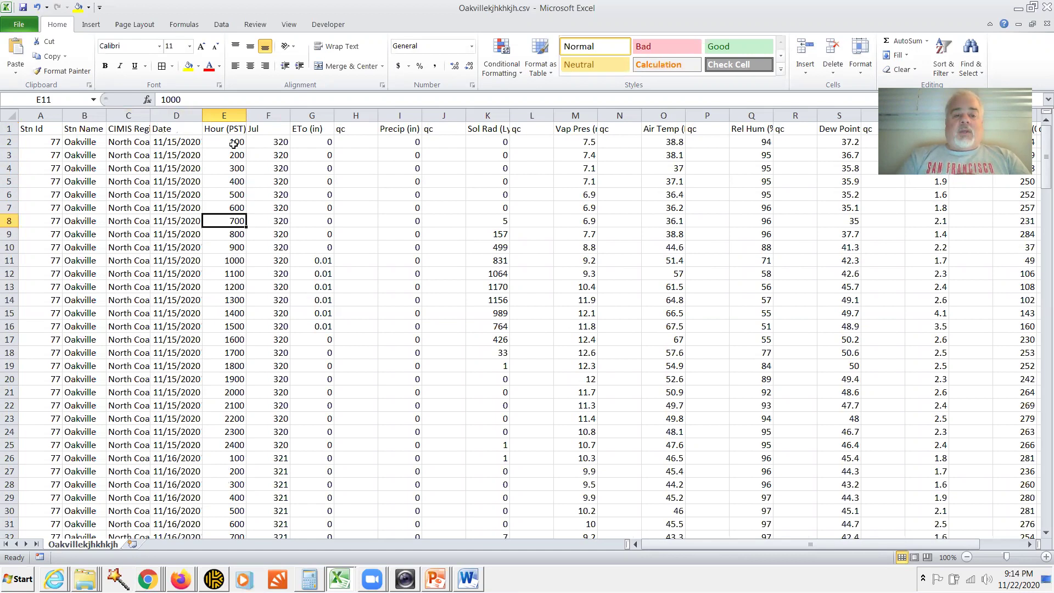
pyautogui.press('Down')
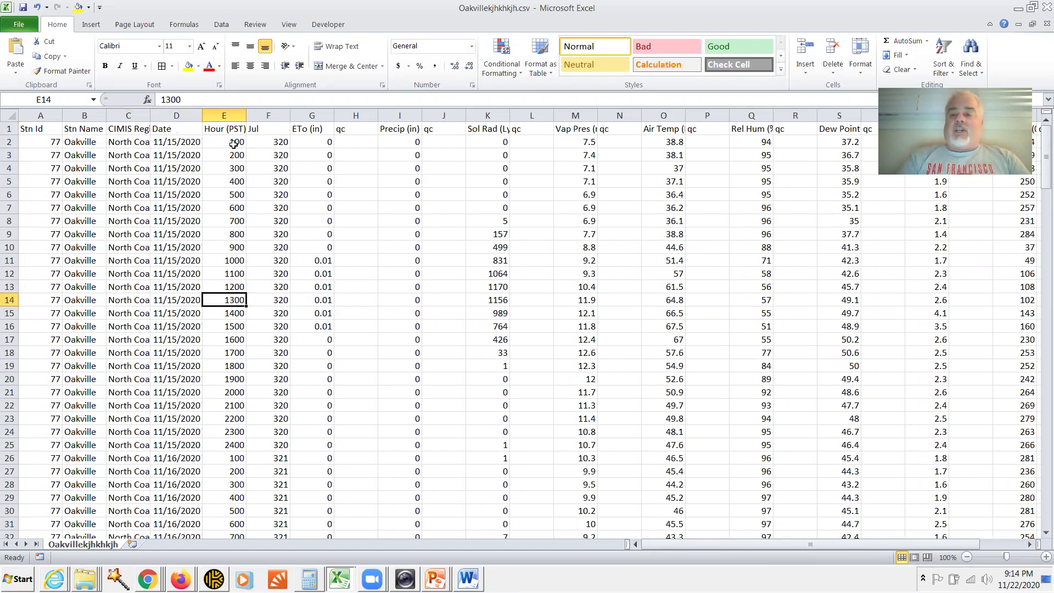
pyautogui.press('Down')
pyautogui.press('Down')
pyautogui.press('Down')
pyautogui.press('Down')
pyautogui.press('Down')
pyautogui.press('Down')
pyautogui.press('Down')
pyautogui.press('Down')
pyautogui.press('Down')
pyautogui.press('Down')
pyautogui.press('Down')
pyautogui.press('Down')
pyautogui.press('Down')
pyautogui.press('Down')
pyautogui.press('Down')
pyautogui.press('Down')
pyautogui.press('Down')
pyautogui.press('Down')
pyautogui.press('Down')
pyautogui.press('Down')
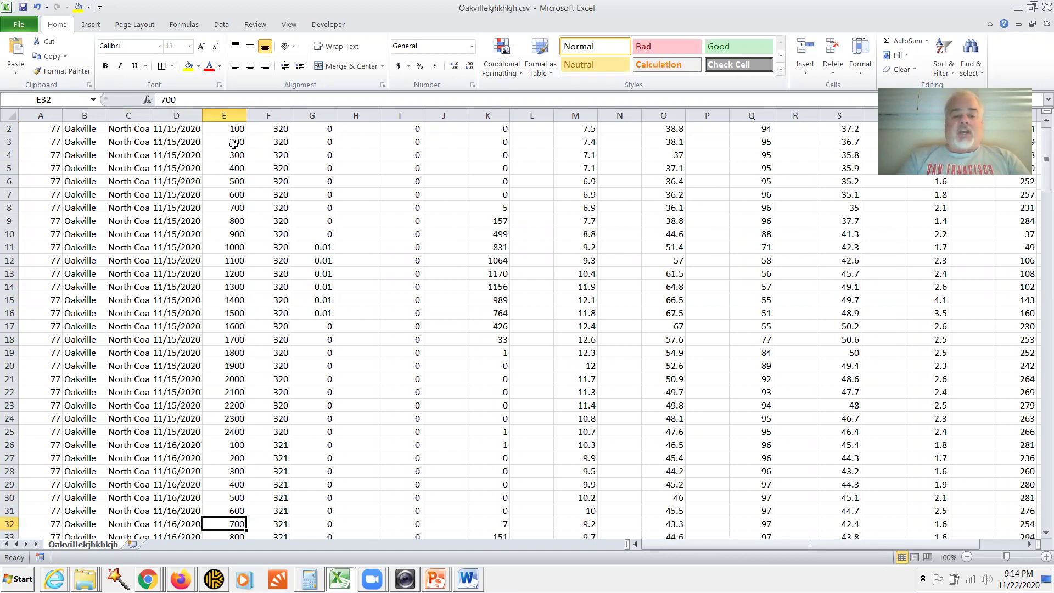
pyautogui.press('Up')
pyautogui.press('Up')
pyautogui.press('Up')
pyautogui.press('Up')
pyautogui.press('Up')
pyautogui.press('Up')
pyautogui.press('Up')
pyautogui.press('Up')
pyautogui.press('Up')
pyautogui.press('Up')
pyautogui.press('Up')
pyautogui.press('Up')
pyautogui.press('Up')
pyautogui.press('Up')
pyautogui.press('Up')
pyautogui.press('Up')
pyautogui.press('Up')
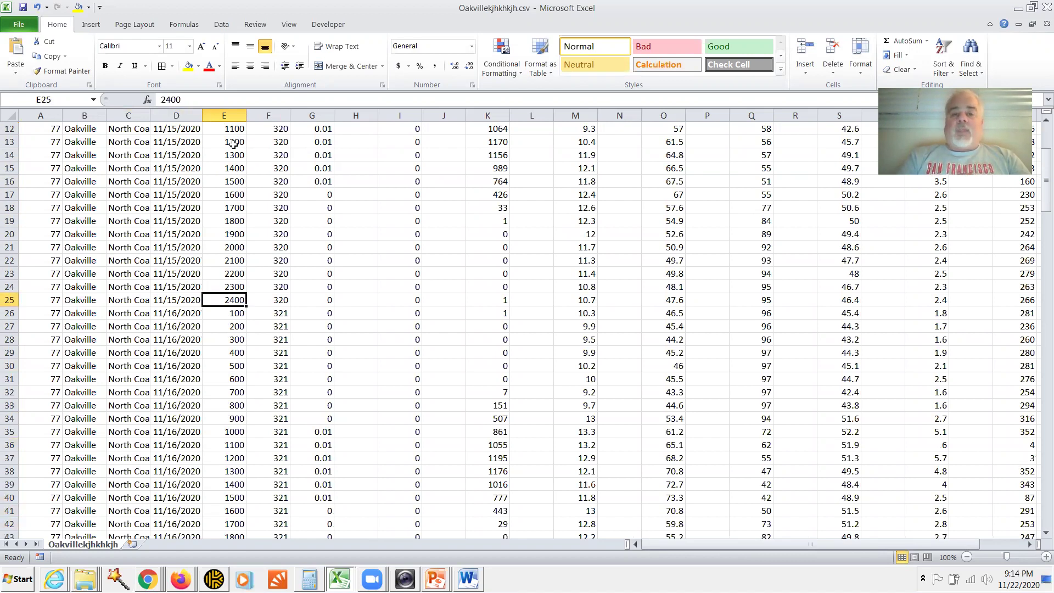
pyautogui.press('Up')
pyautogui.press('Up')
pyautogui.press('Up')
pyautogui.press('Up')
pyautogui.press('Up')
pyautogui.press('Up')
pyautogui.press('Up')
pyautogui.press('Up')
pyautogui.press('Up')
pyautogui.press('Up')
pyautogui.press('Up')
pyautogui.press('Up')
pyautogui.press('Up')
pyautogui.press('Up')
pyautogui.press('Up')
pyautogui.press('Up')
pyautogui.press('Up')
pyautogui.press('Up')
pyautogui.press('Up')
pyautogui.press('Up')
pyautogui.press('Right')
pyautogui.press('Right')
pyautogui.press('Right')
pyautogui.press('Right')
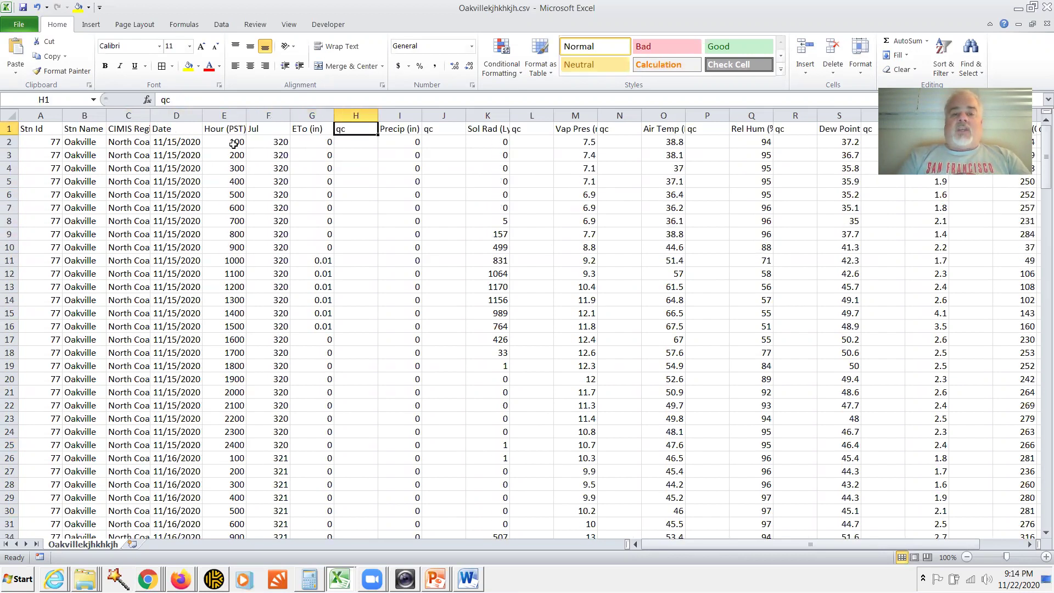
pyautogui.press('Right')
pyautogui.press('Right')
pyautogui.press('Right')
pyautogui.press('Right')
pyautogui.press('Right')
pyautogui.press('Right')
pyautogui.press('Right')
pyautogui.press('Right')
pyautogui.press('Right')
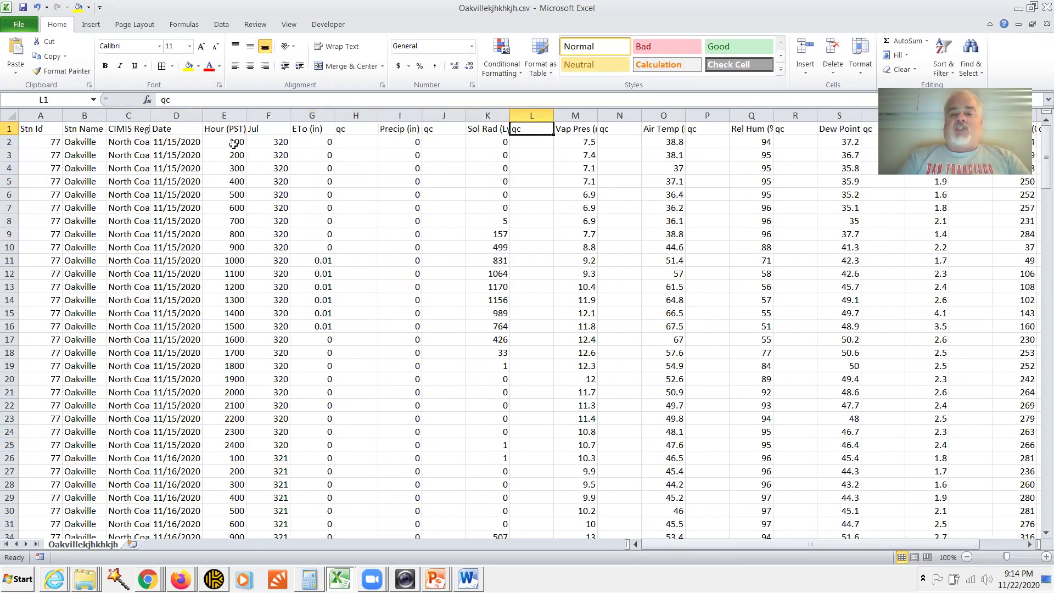
pyautogui.press('Right')
pyautogui.press('Right')
pyautogui.press('Right')
pyautogui.press('Right')
pyautogui.press('Right')
pyautogui.press('Right')
pyautogui.press('Right')
pyautogui.press('Right')
pyautogui.press('Right')
pyautogui.press('Right')
pyautogui.press('Right')
pyautogui.press('Right')
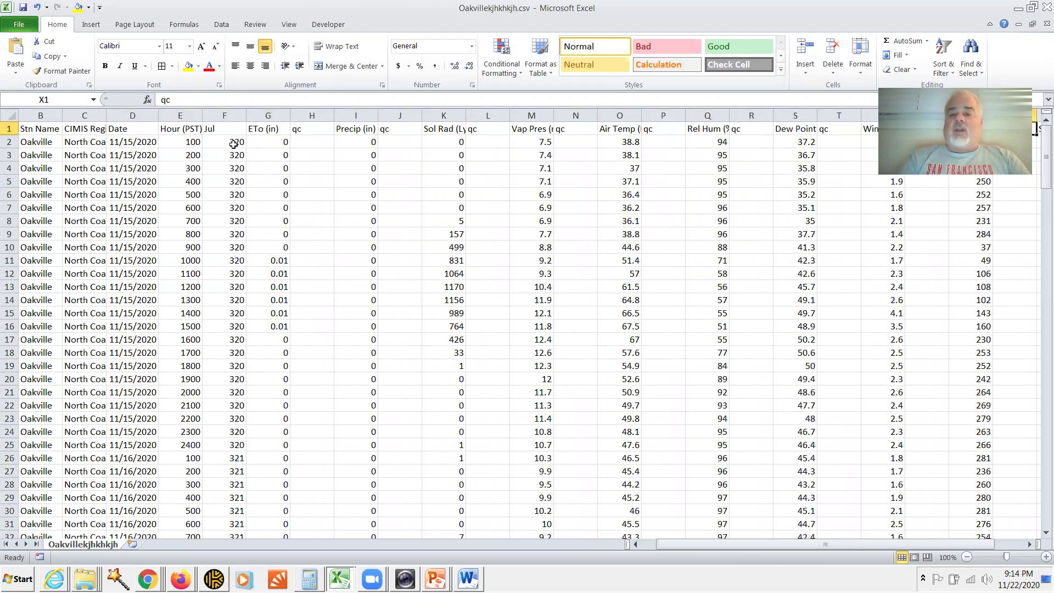
pyautogui.press('Right')
pyautogui.press('Right')
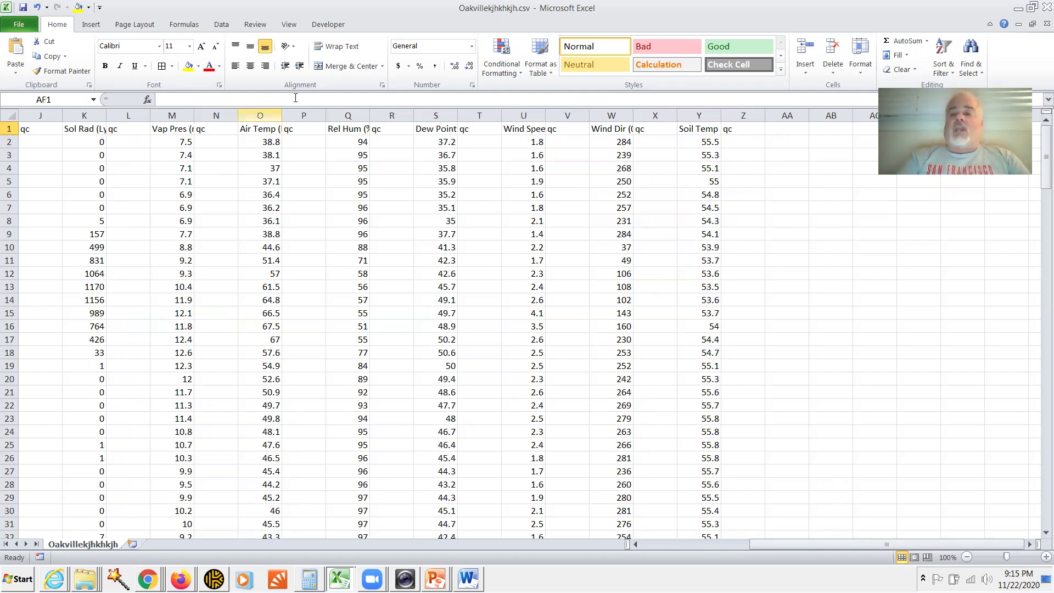
# - Close the Oakville workbook, choosing Don't Save
pyautogui.click(1046, 23)
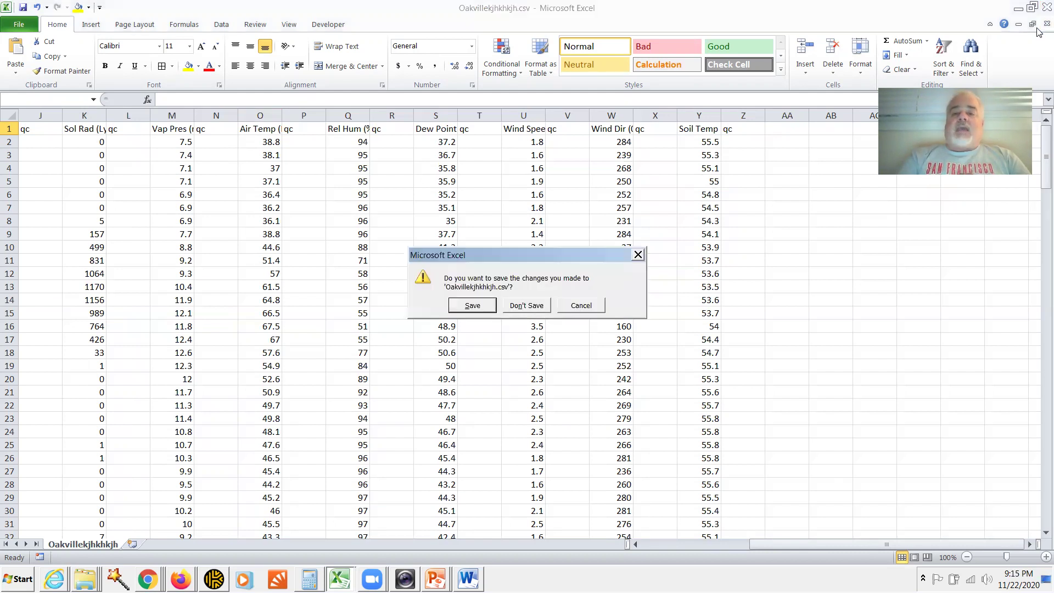
pyautogui.click(526, 306)
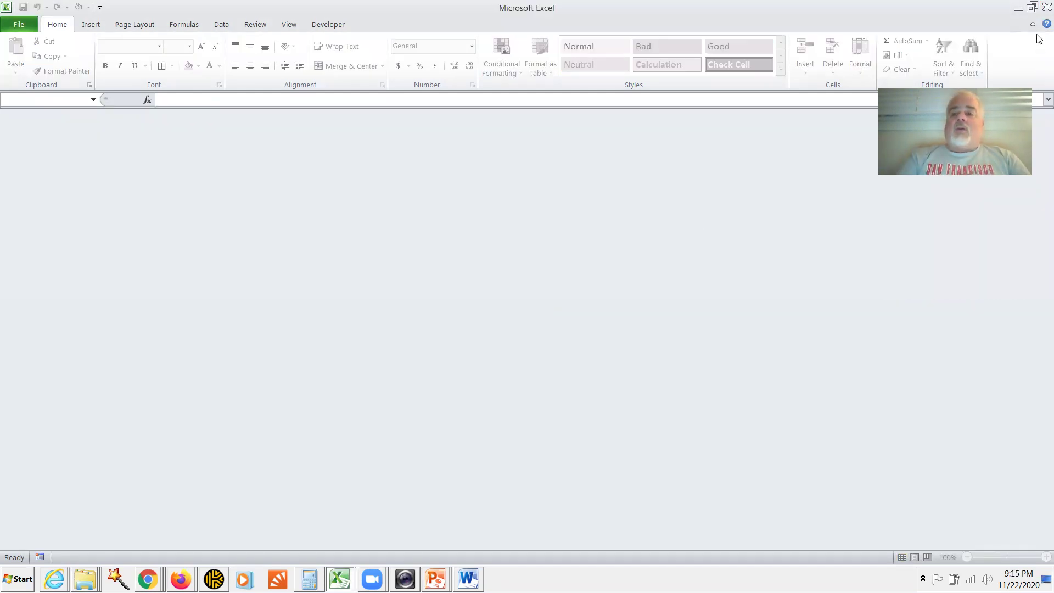
# - Exit Excel and return to the CIMIS Station Reports page, scrolled to the top
pyautogui.click(1039, 8)
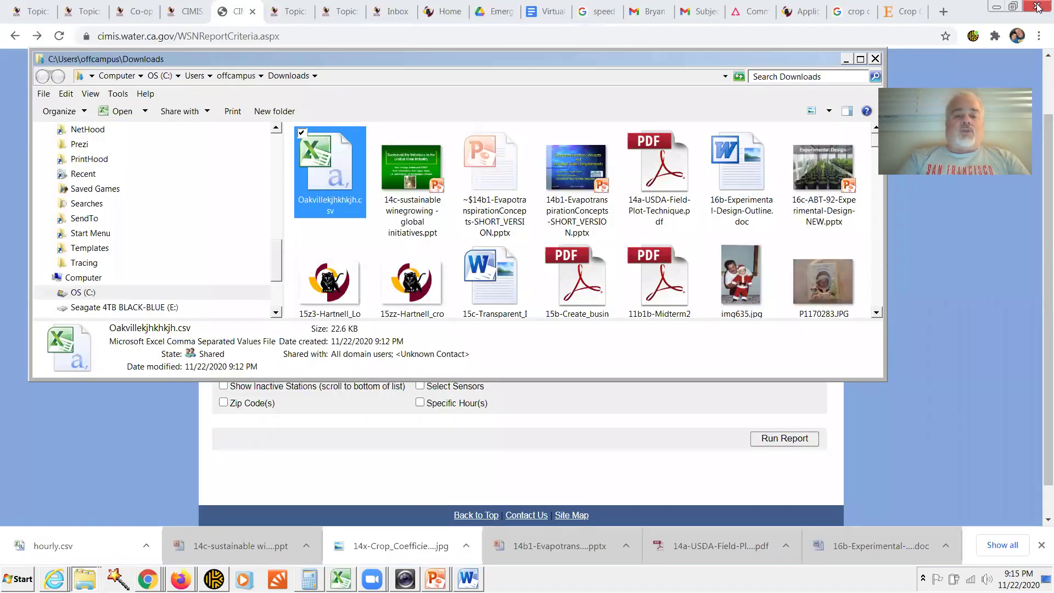
pyautogui.click(951, 248)
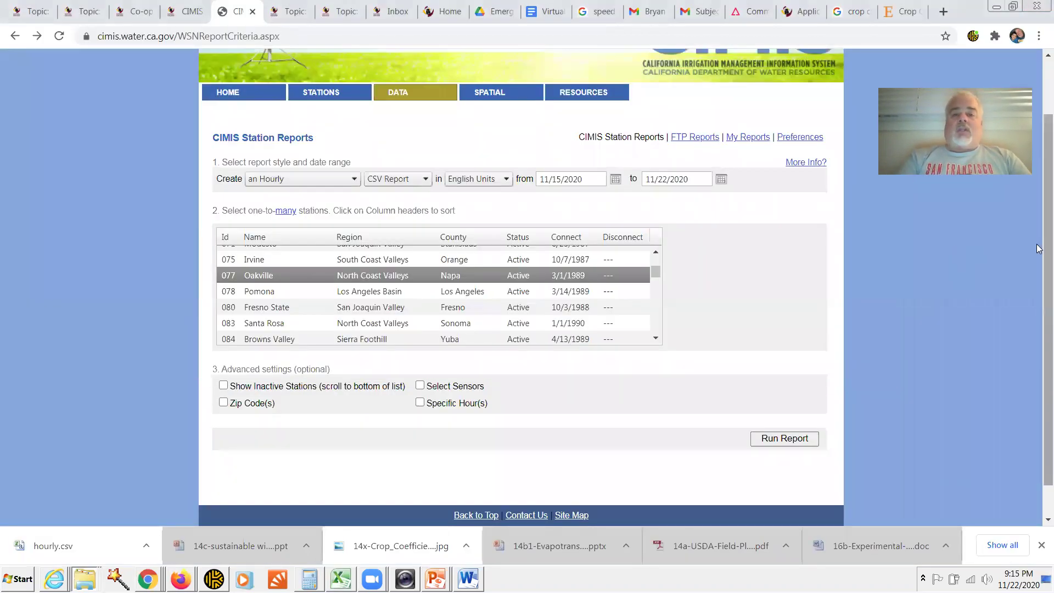
pyautogui.moveTo(1039, 248); pyautogui.dragTo(1039, 191)
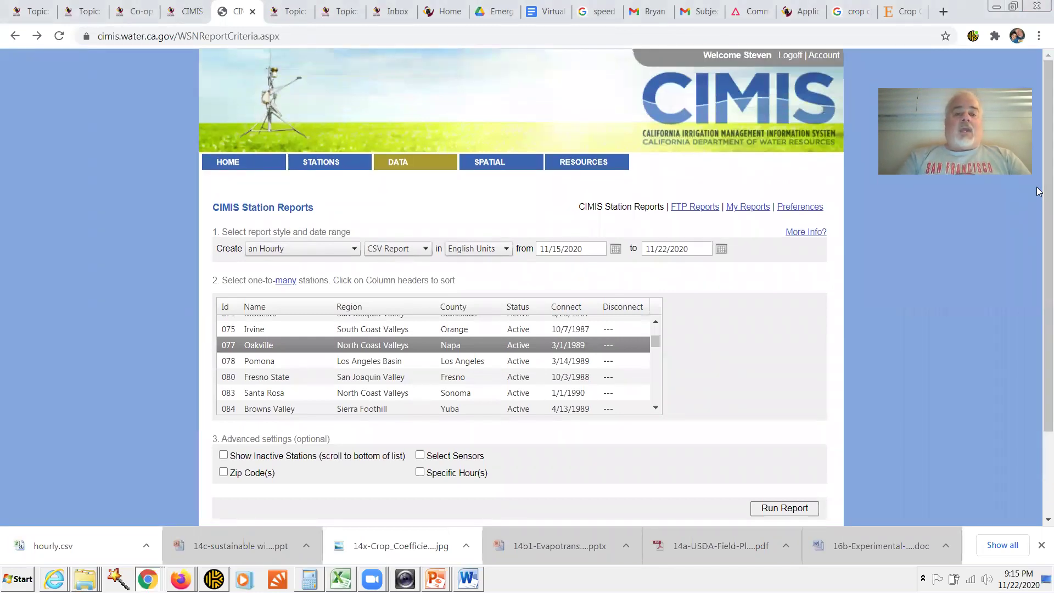